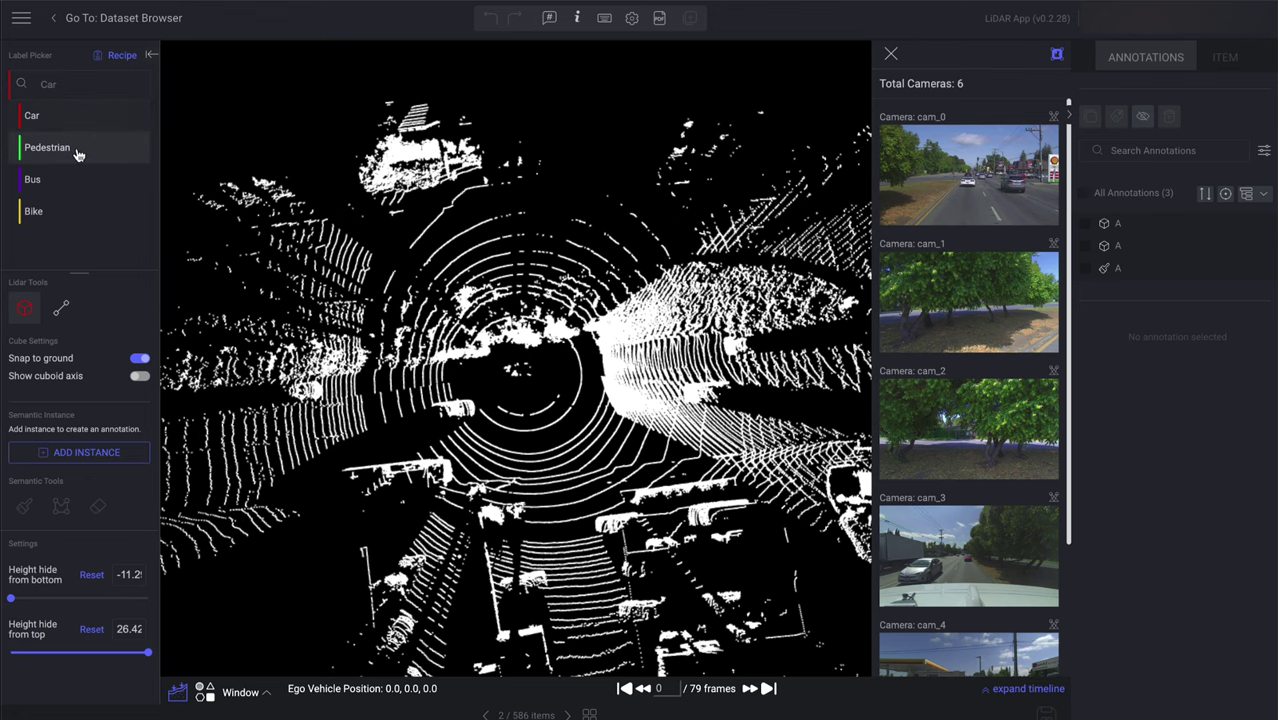
Zoom in on the car at the left and tilt the point cloud to an oblique view
{"action": "scroll", "coordinate": [458, 426], "scroll_direction": "up", "scroll_amount": 3}
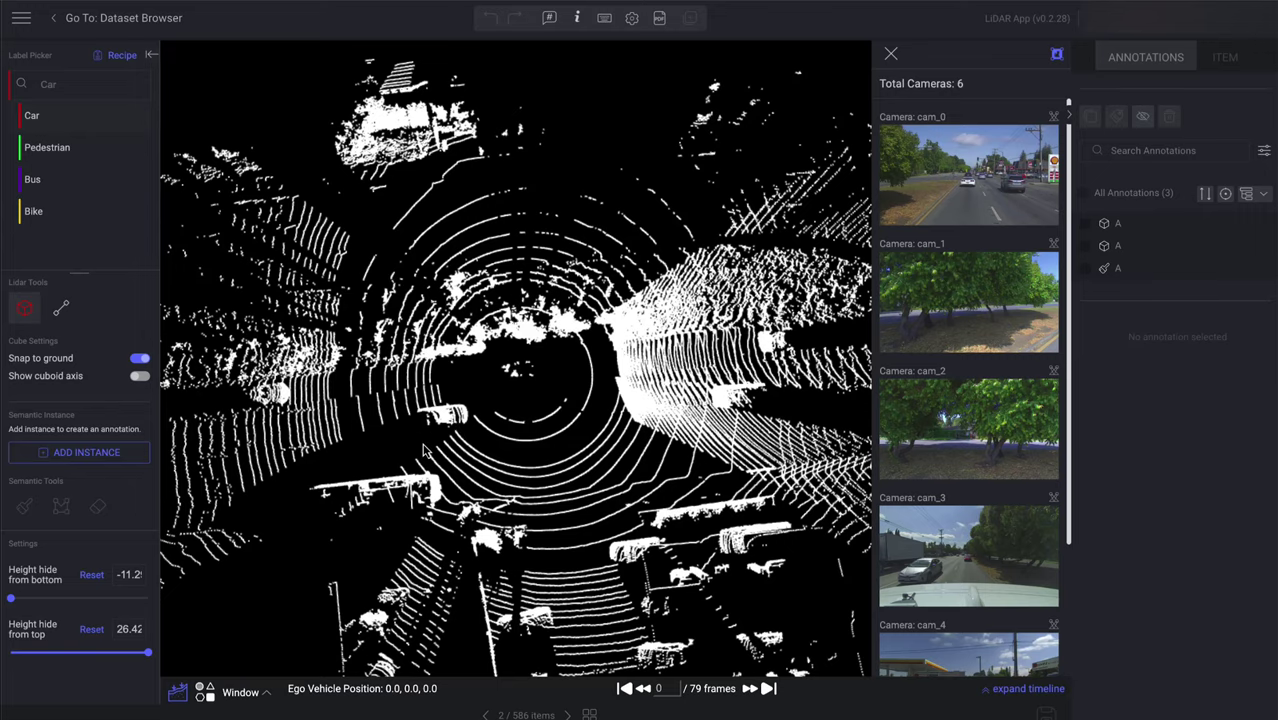
{"action": "scroll", "coordinate": [430, 448], "scroll_direction": "up", "scroll_amount": 5}
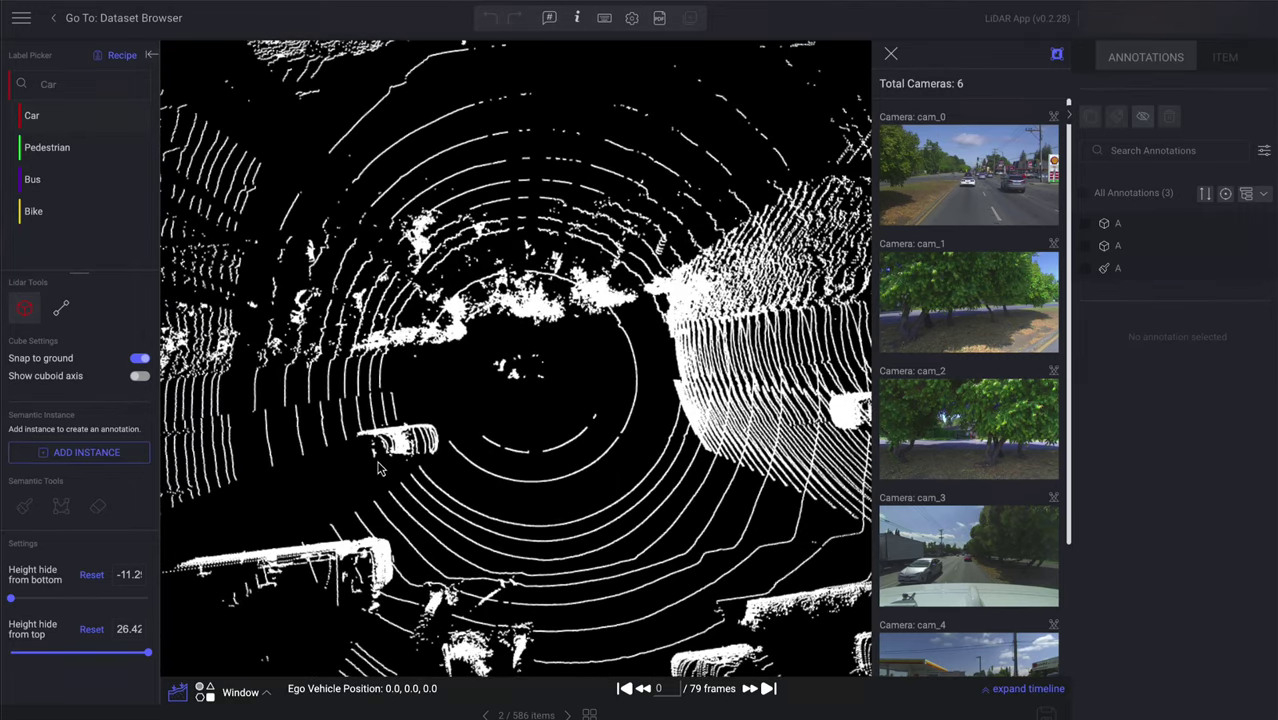
{"action": "left_click_drag", "start_coordinate": [476, 428], "coordinate": [467, 375]}
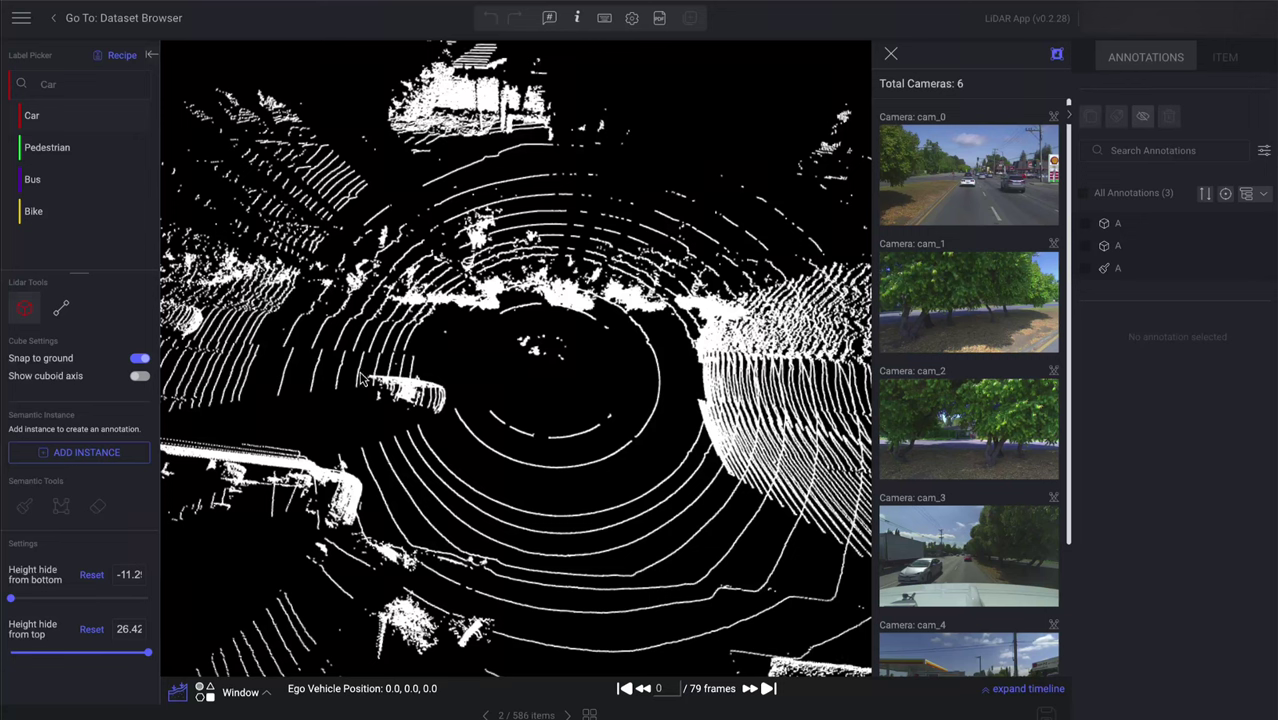
Draw a Car cuboid on the left car, fitting its length, height and position to the points
{"action": "left_click_drag", "start_coordinate": [360, 376], "coordinate": [448, 428]}
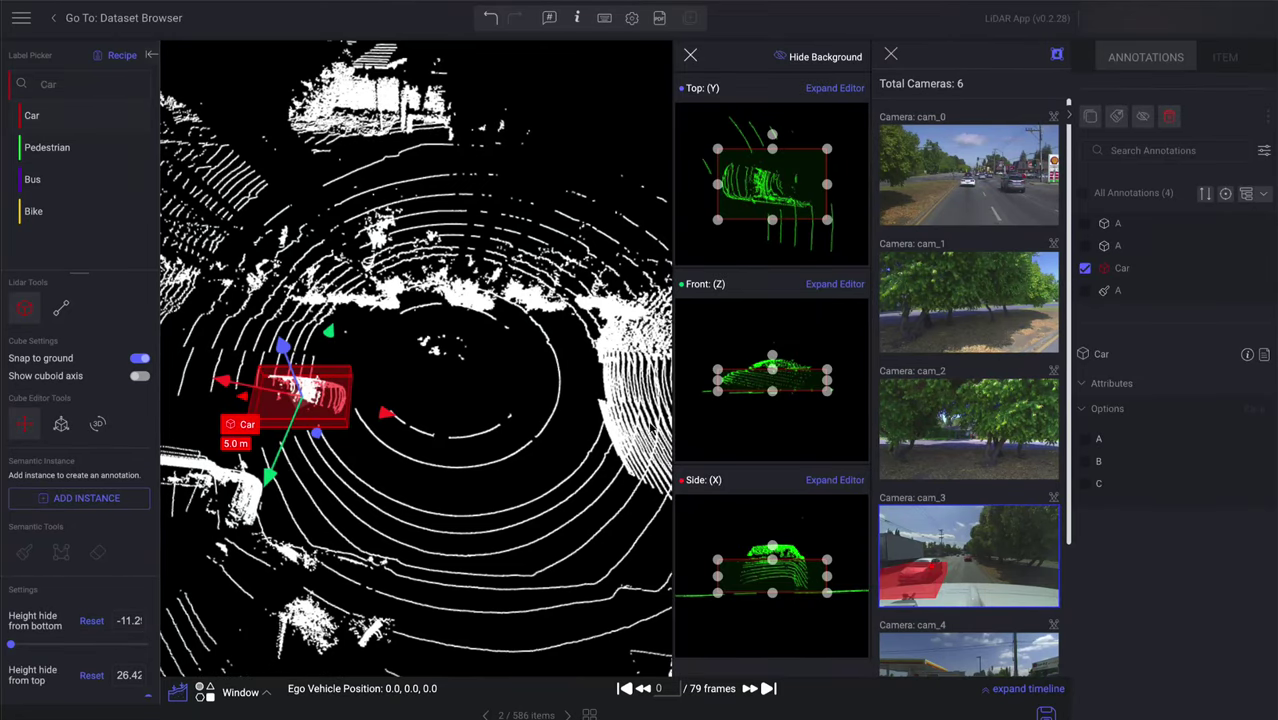
{"action": "left_click_drag", "start_coordinate": [772, 218], "coordinate": [774, 165]}
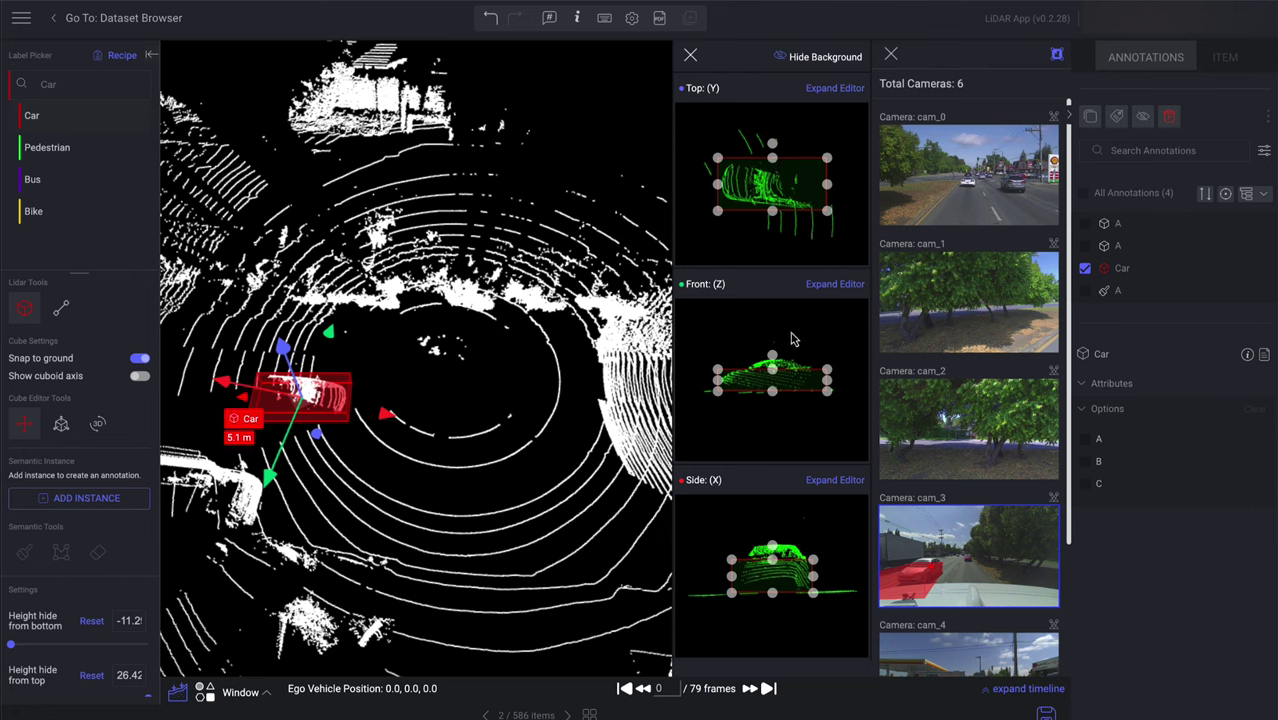
{"action": "left_click_drag", "start_coordinate": [772, 547], "coordinate": [797, 531]}
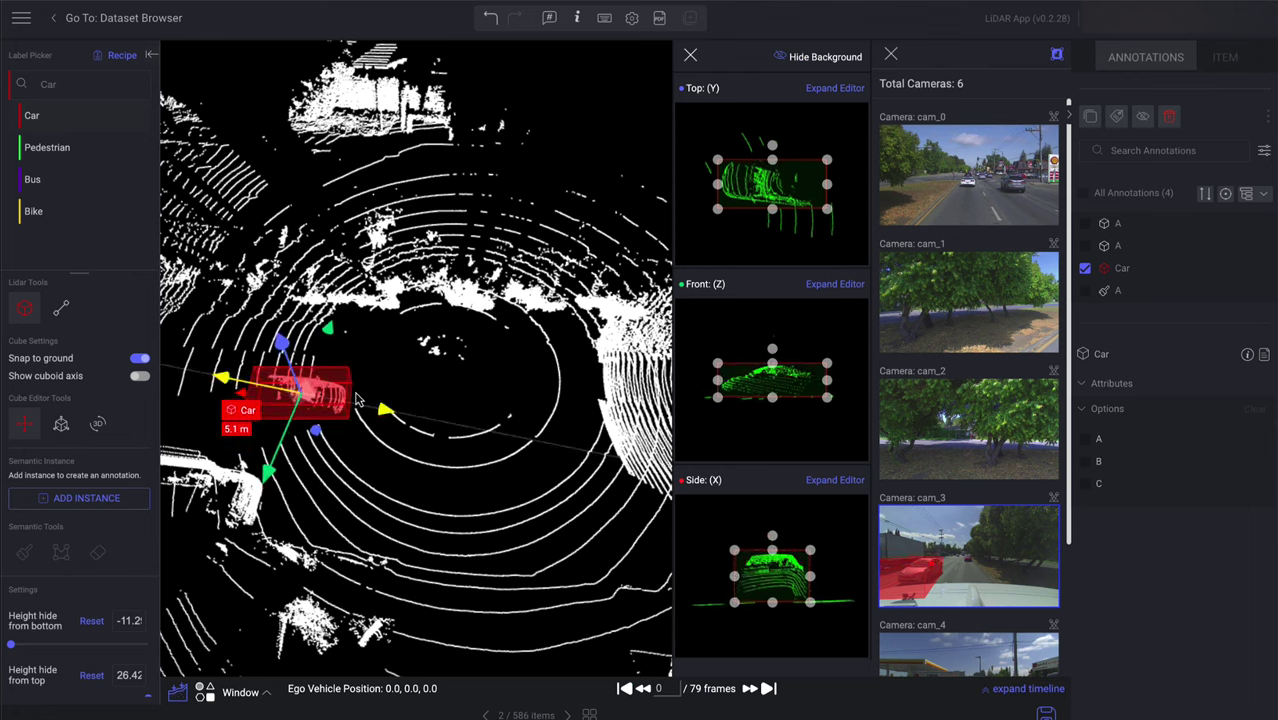
{"action": "left_click_drag", "start_coordinate": [303, 398], "coordinate": [298, 396]}
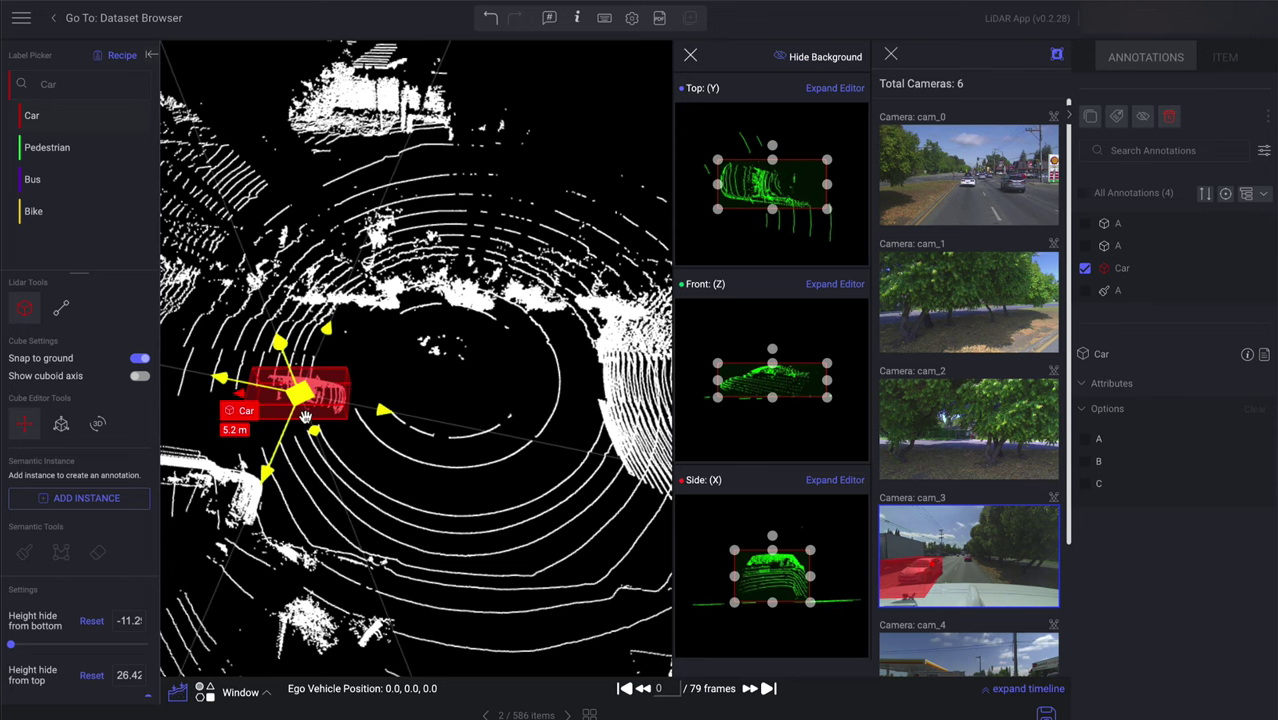
{"action": "scroll", "coordinate": [305, 415], "scroll_direction": "up", "scroll_amount": 1}
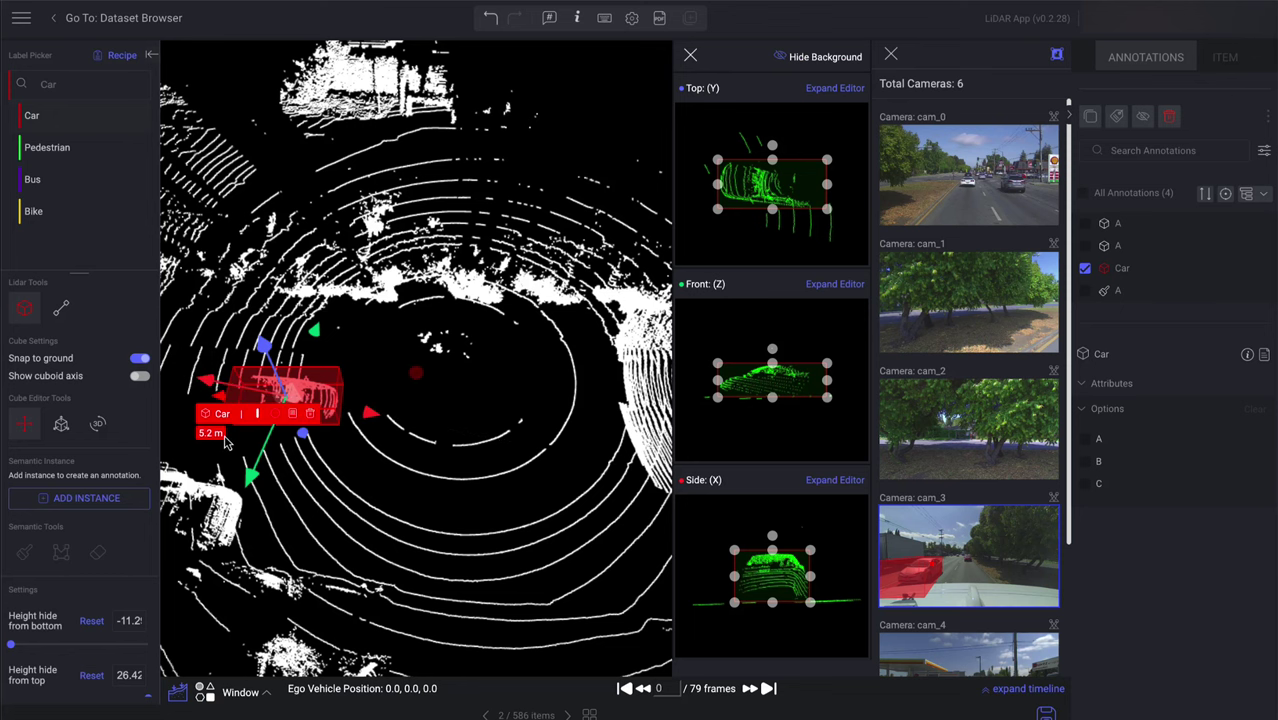
{"action": "left_click_drag", "start_coordinate": [226, 443], "coordinate": [370, 426]}
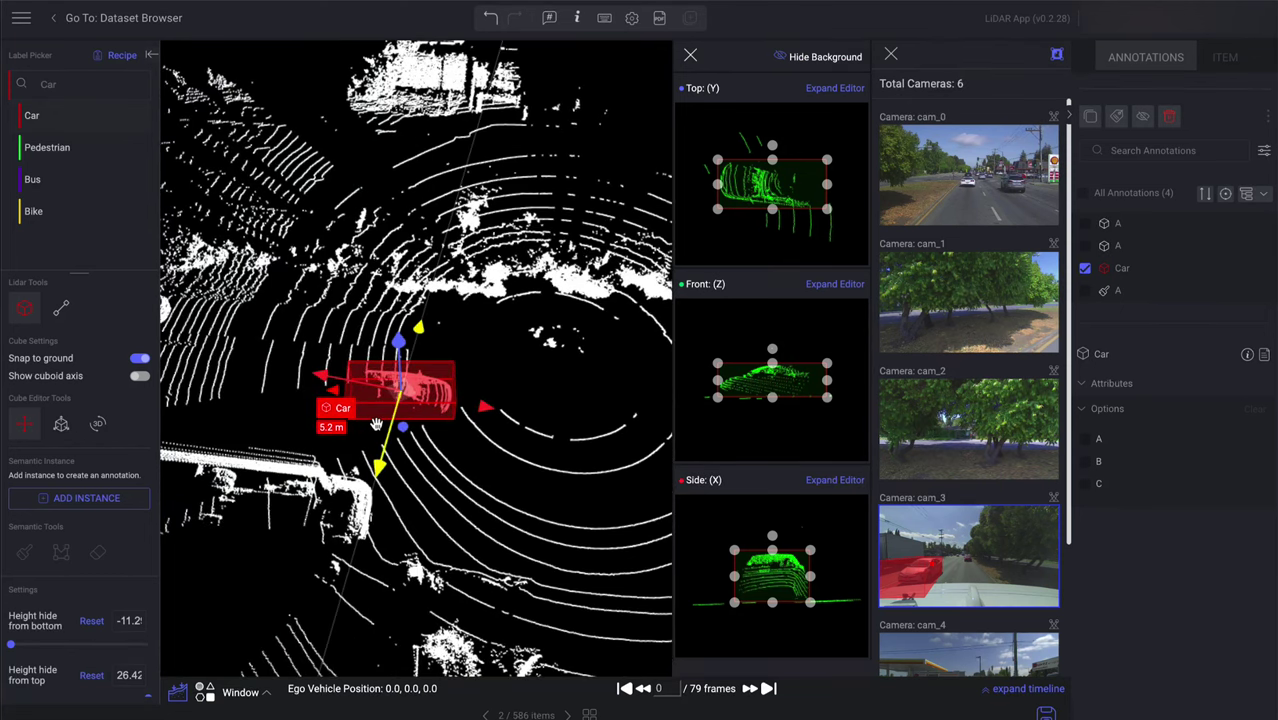
{"action": "scroll", "coordinate": [330, 418], "scroll_direction": "up", "scroll_amount": 3}
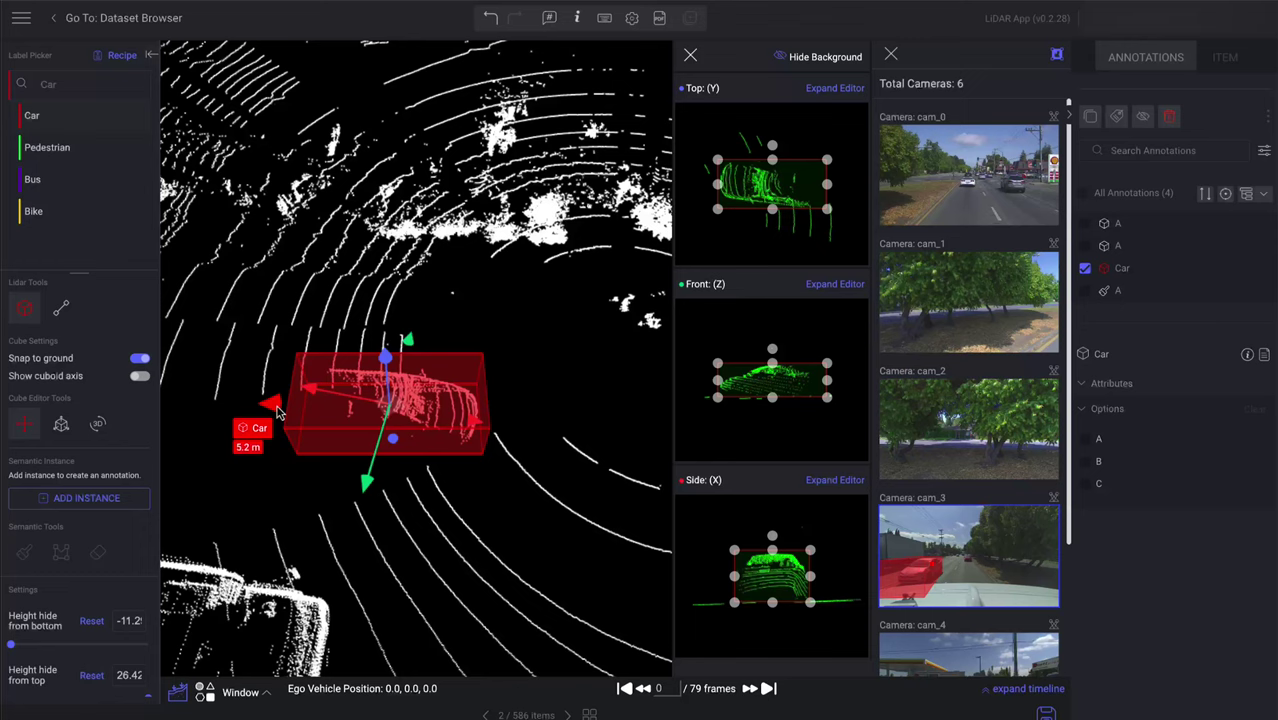
{"action": "scroll", "coordinate": [274, 412], "scroll_direction": "up", "scroll_amount": 2}
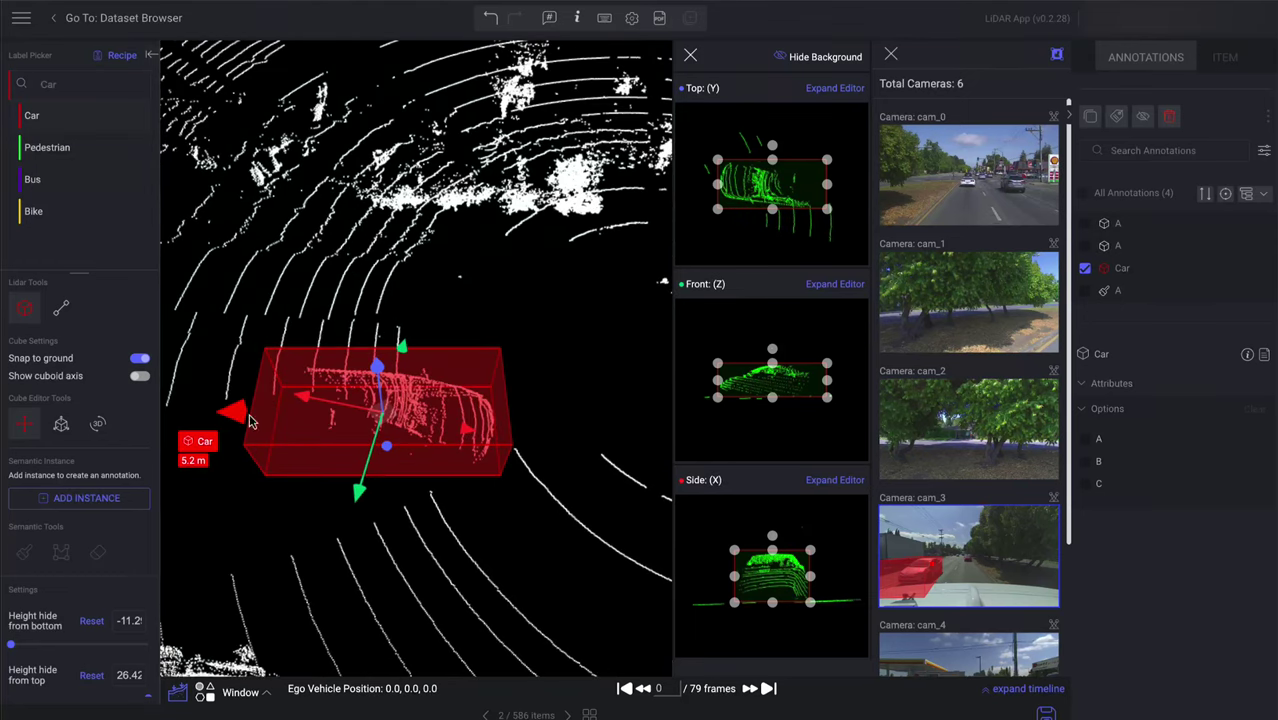
Rotate the Car cuboid with the Rotate tool to match the car's heading
{"action": "left_click", "coordinate": [99, 428]}
{"action": "left_click_drag", "start_coordinate": [328, 476], "coordinate": [415, 468]}
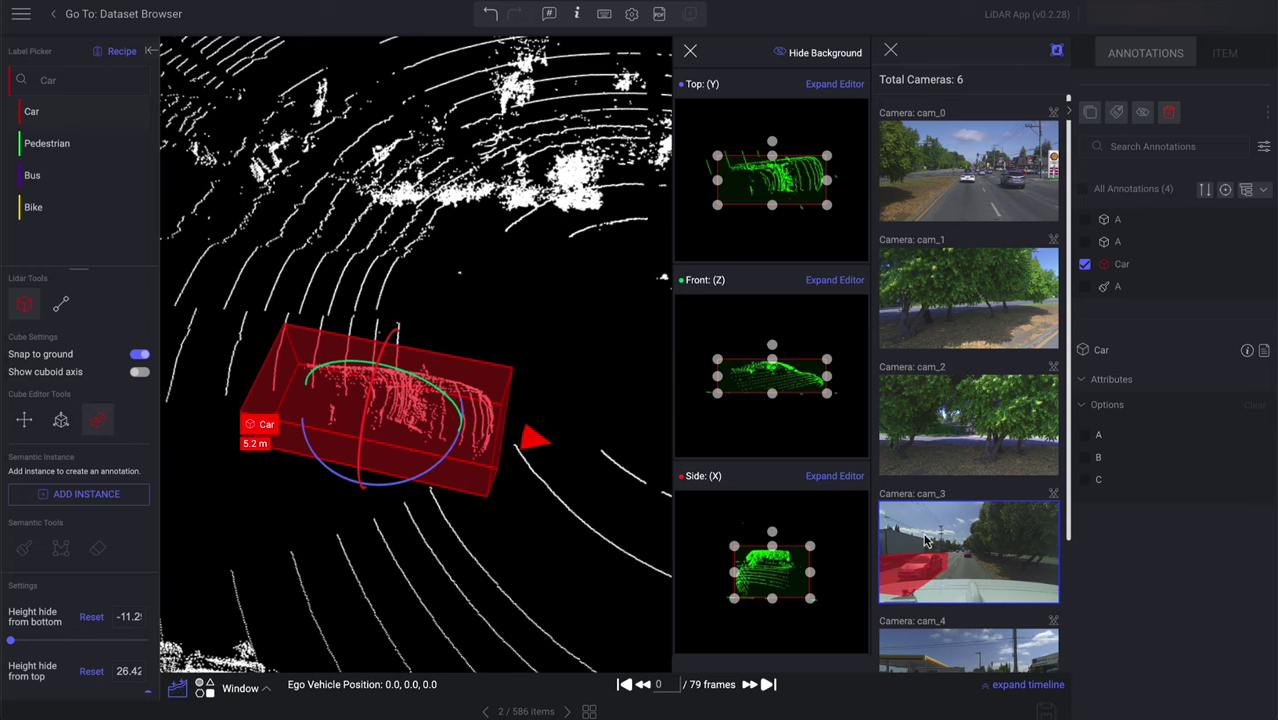
Nudge the Car cuboid onto the car in the cam_3 2D editor, then return to the point cloud
{"action": "scroll", "coordinate": [944, 537], "scroll_direction": "down", "scroll_amount": 1}
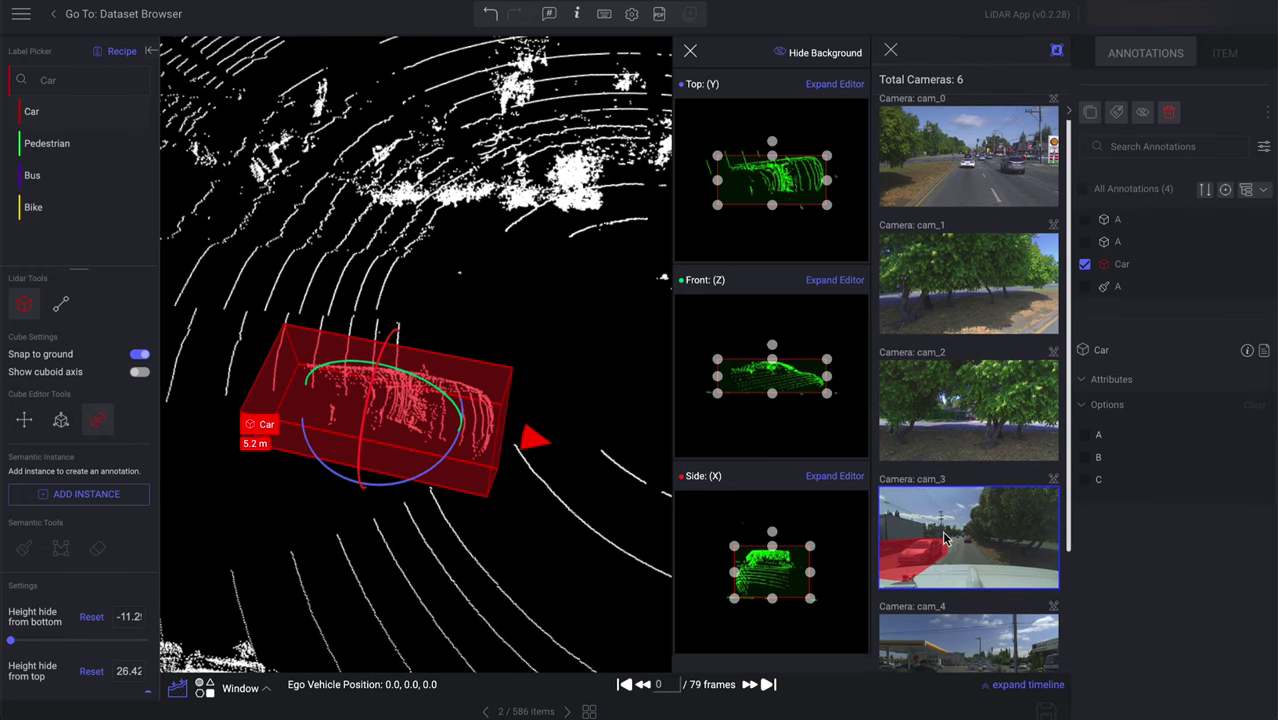
{"action": "mouse_move", "coordinate": [932, 542]}
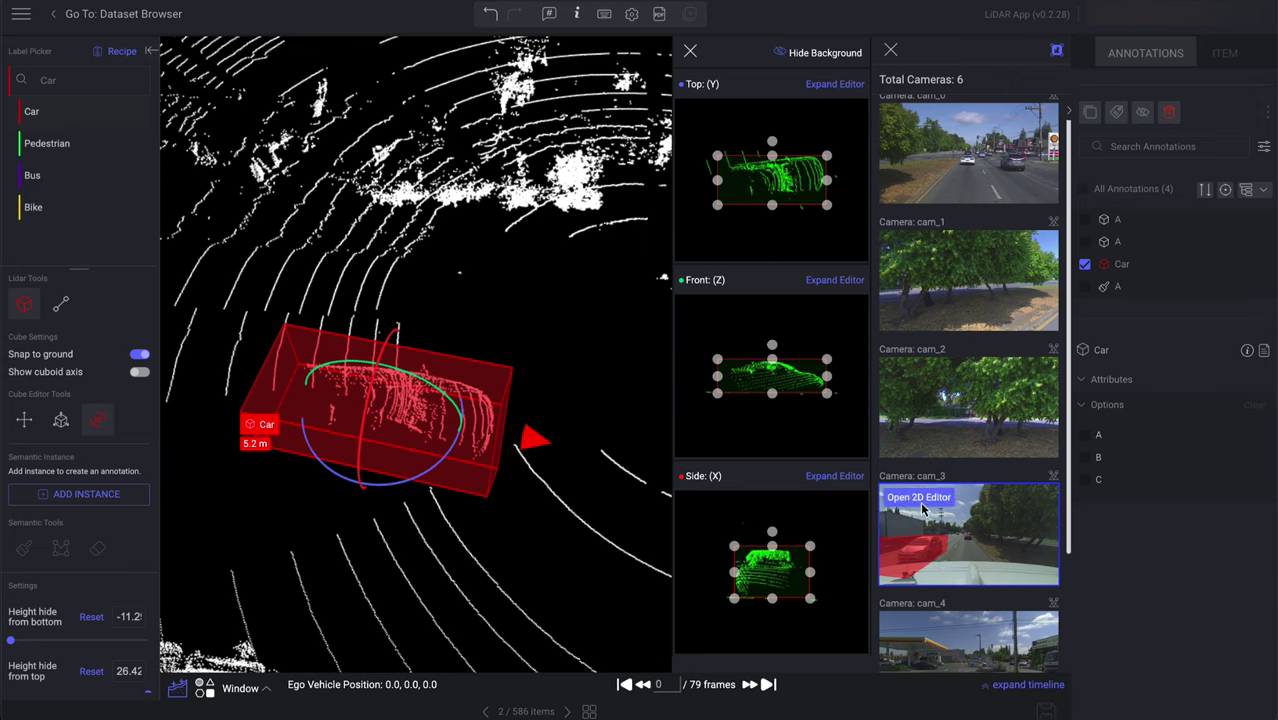
{"action": "left_click", "coordinate": [918, 498]}
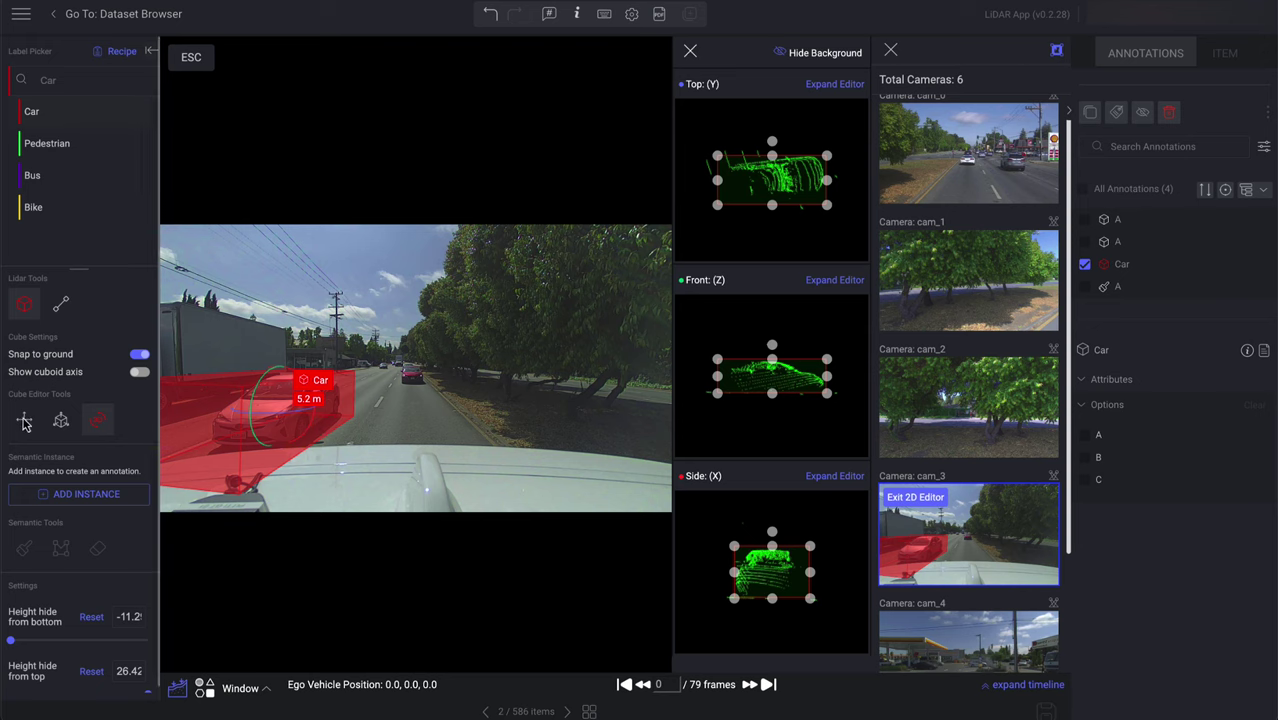
{"action": "left_click", "coordinate": [24, 422]}
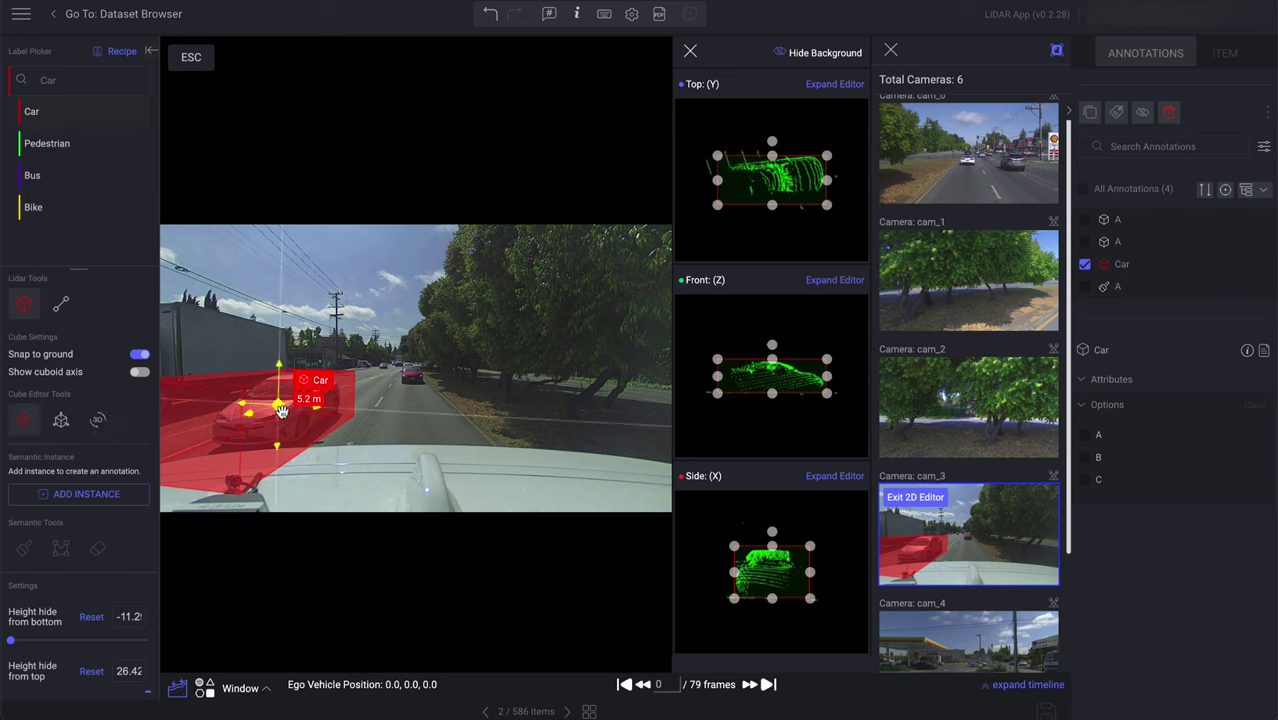
{"action": "mouse_move", "coordinate": [282, 411]}
{"action": "left_mouse_down"}
{"action": "mouse_move", "coordinate": [288, 400]}
{"action": "mouse_move", "coordinate": [280, 413]}
{"action": "left_mouse_up"}
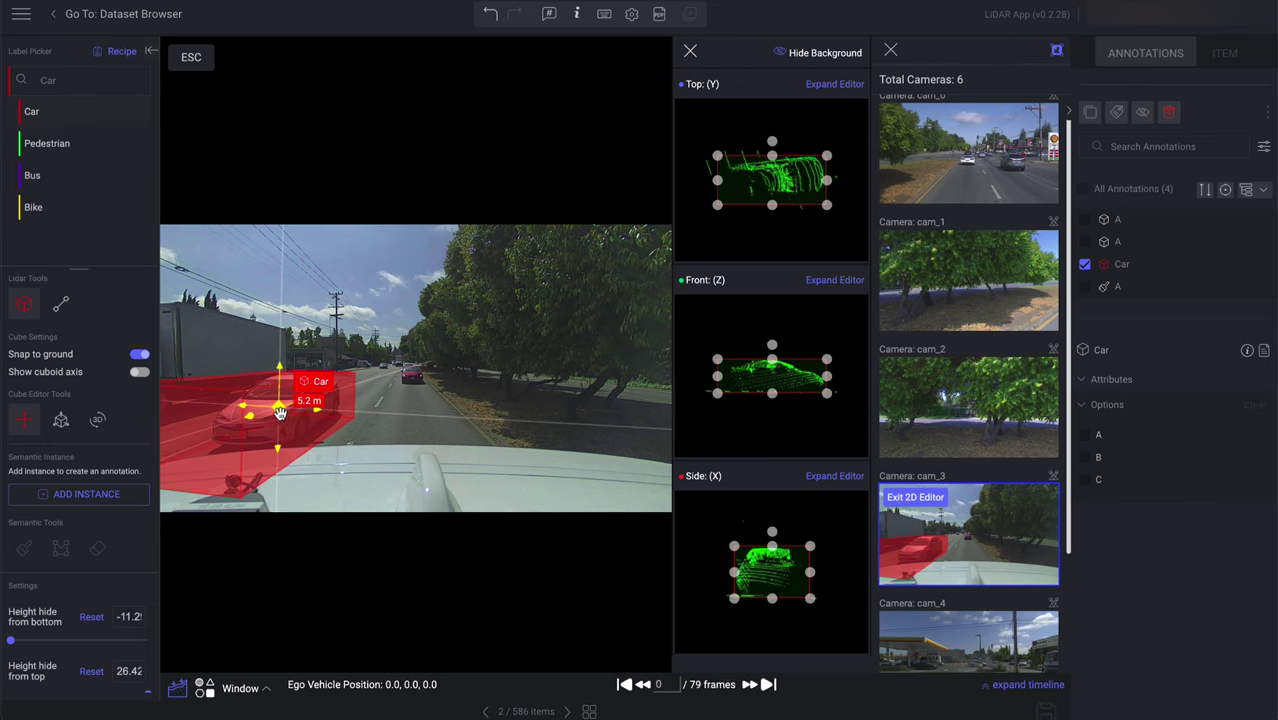
{"action": "left_click", "coordinate": [192, 60]}
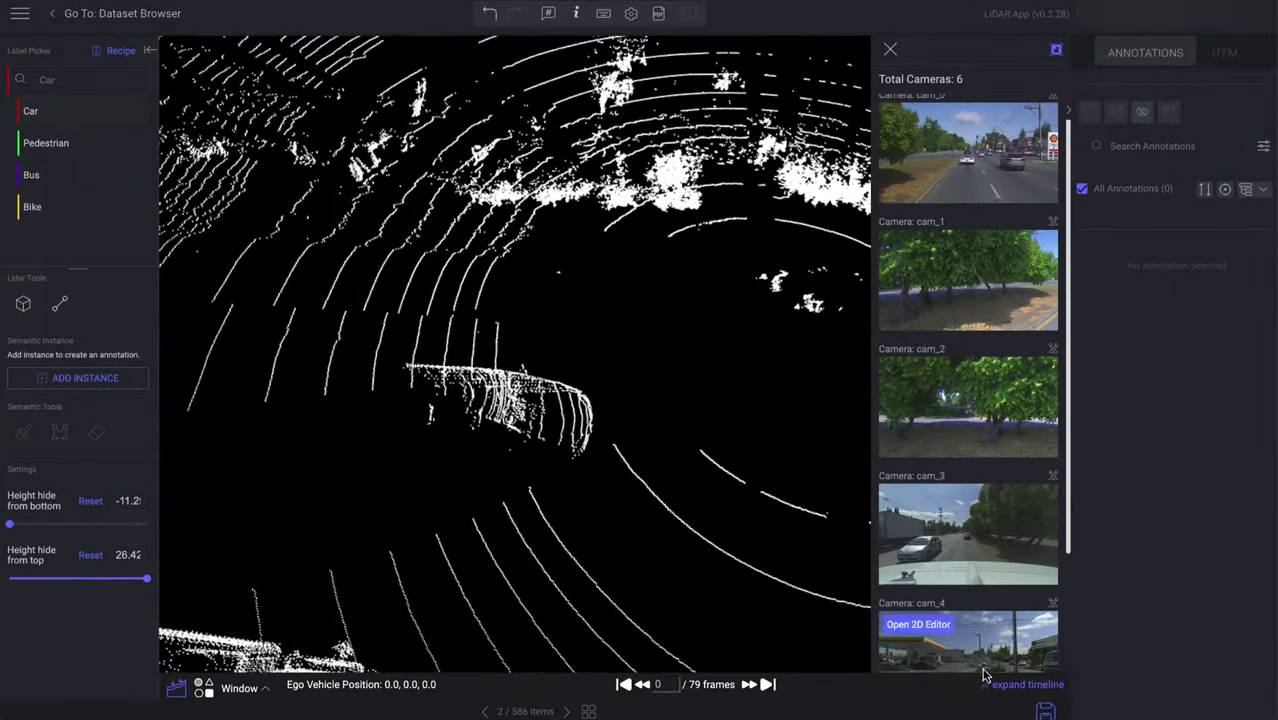
Expand the frame timeline and step the scene forward to frame 1
{"action": "left_click", "coordinate": [1027, 686]}
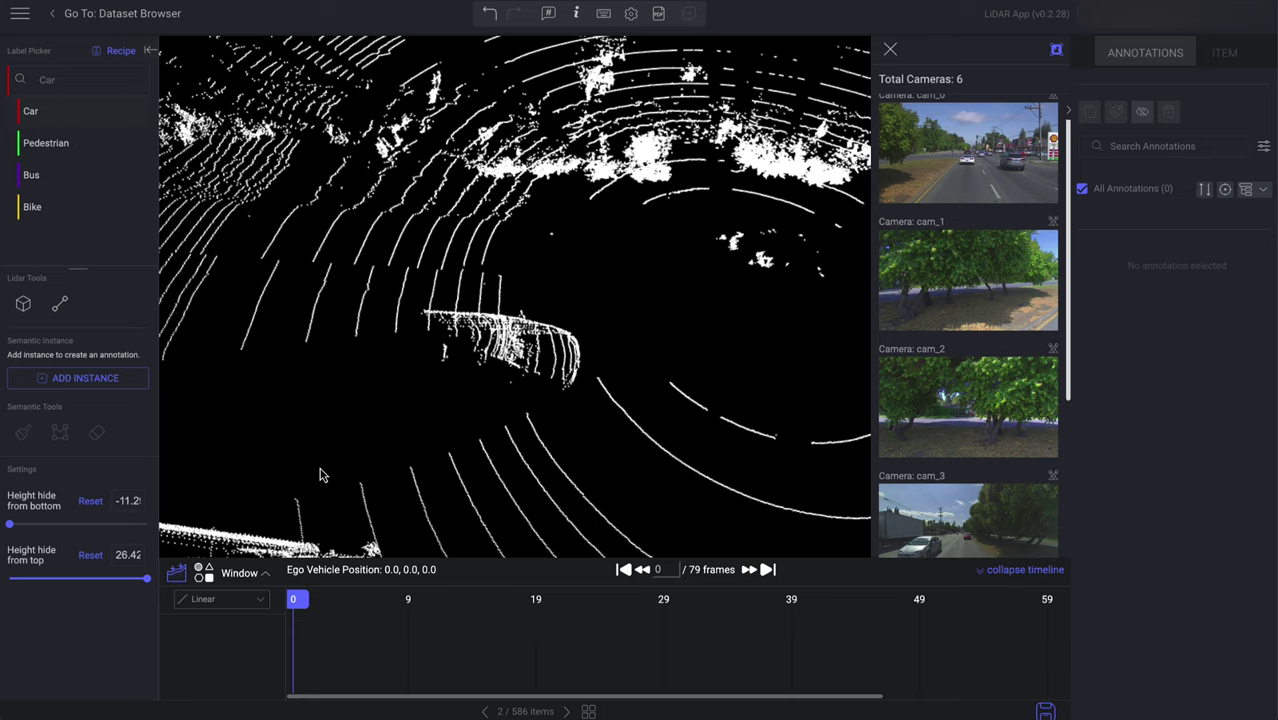
{"action": "mouse_move", "coordinate": [204, 609]}
{"action": "left_click", "coordinate": [749, 570]}
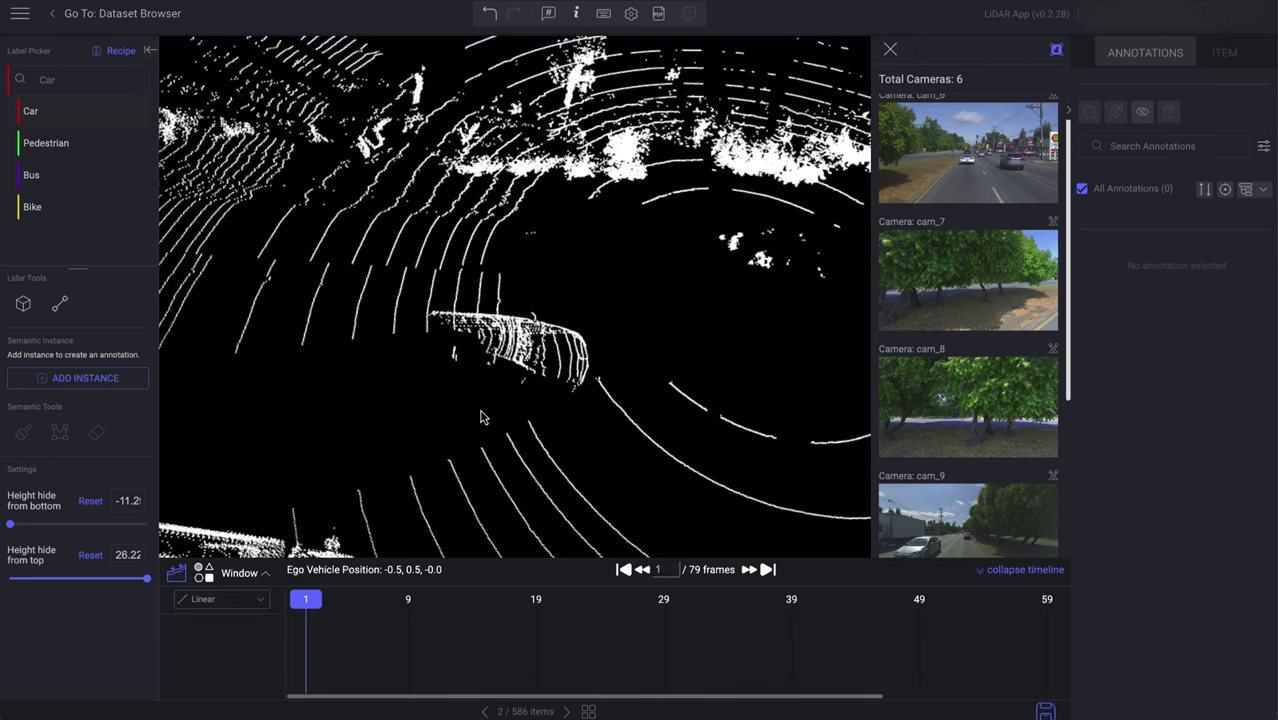
Draw a new Car cuboid over the car's points
{"action": "left_click", "coordinate": [30, 112]}
{"action": "left_click", "coordinate": [24, 303]}
{"action": "left_click_drag", "start_coordinate": [460, 345], "coordinate": [590, 402]}
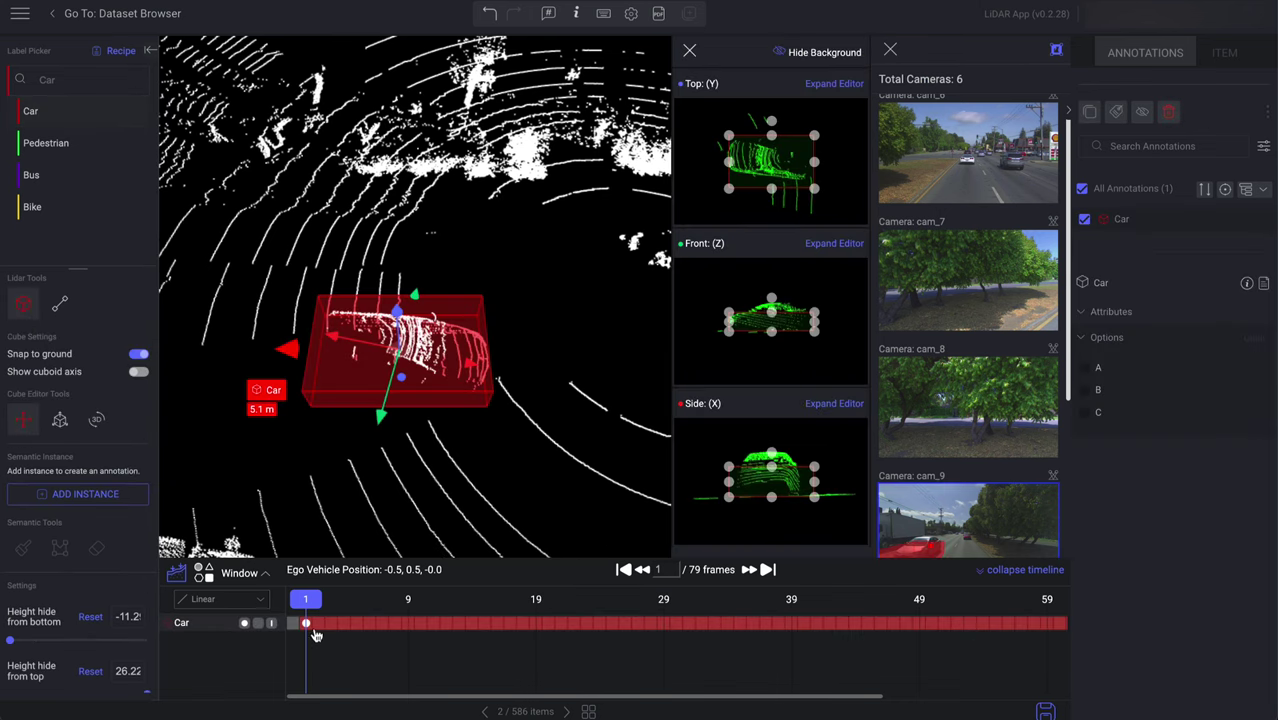
On frame 4, move the Car cuboid right to follow the car, creating a keyframe
{"action": "left_click", "coordinate": [754, 574]}
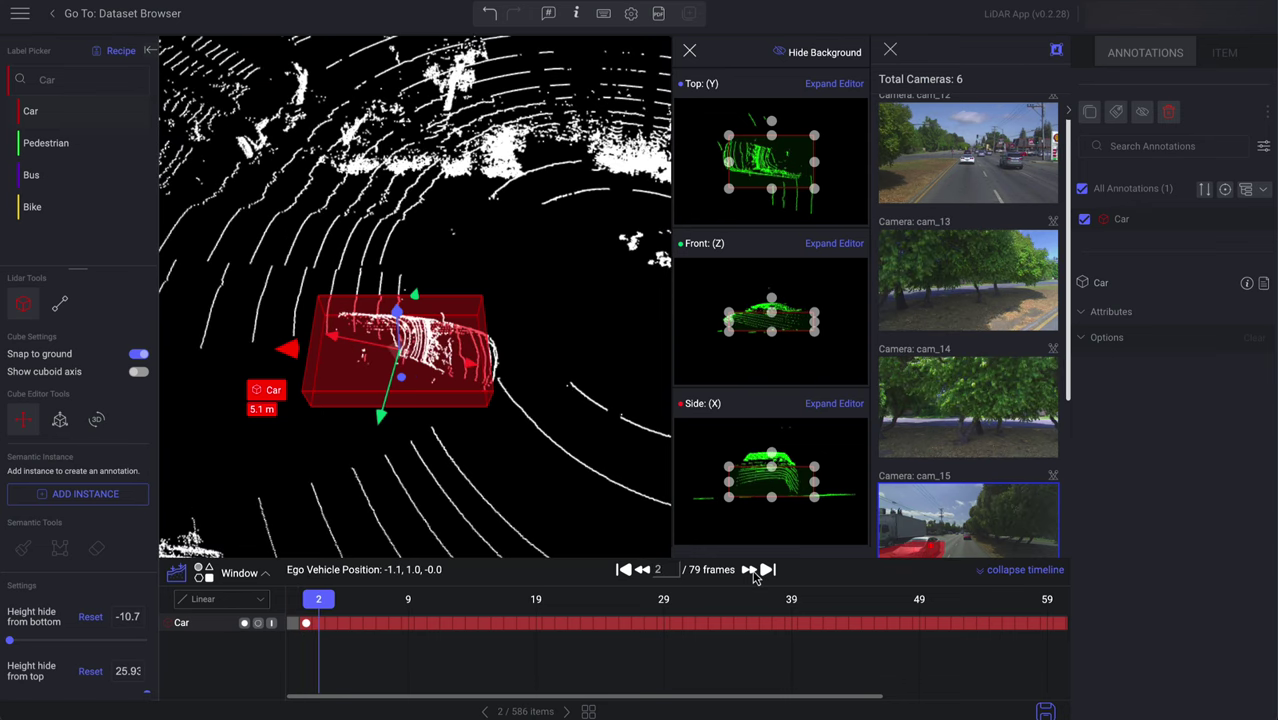
{"action": "left_click", "coordinate": [754, 574]}
{"action": "left_click", "coordinate": [754, 574]}
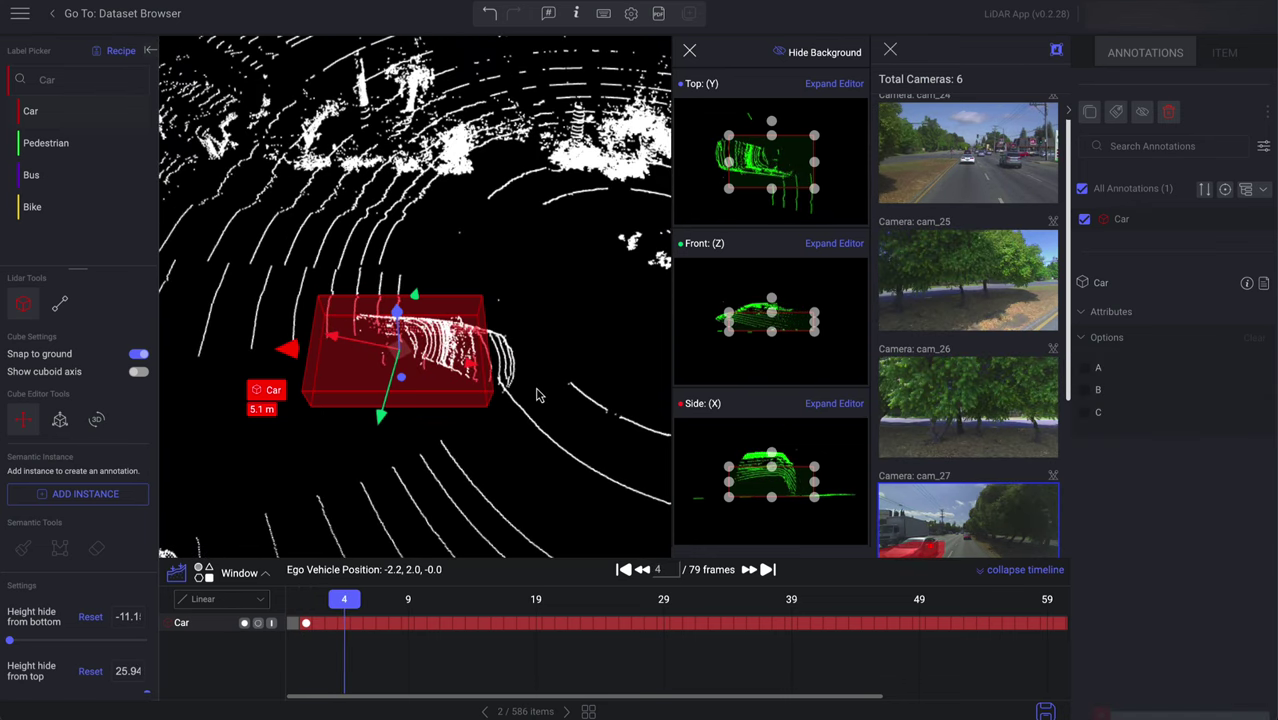
{"action": "left_click_drag", "start_coordinate": [401, 353], "coordinate": [436, 357]}
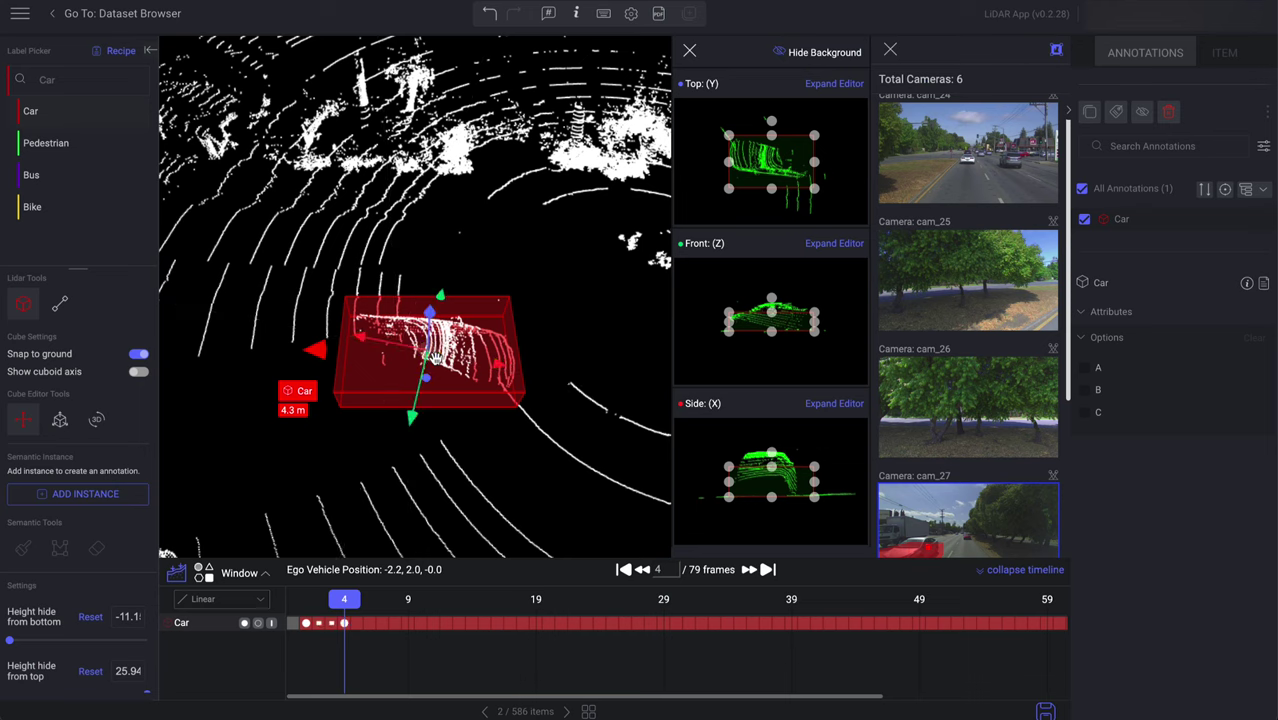
Set the Car track to start at frame 1 and end at frame 6
{"action": "left_click", "coordinate": [320, 629]}
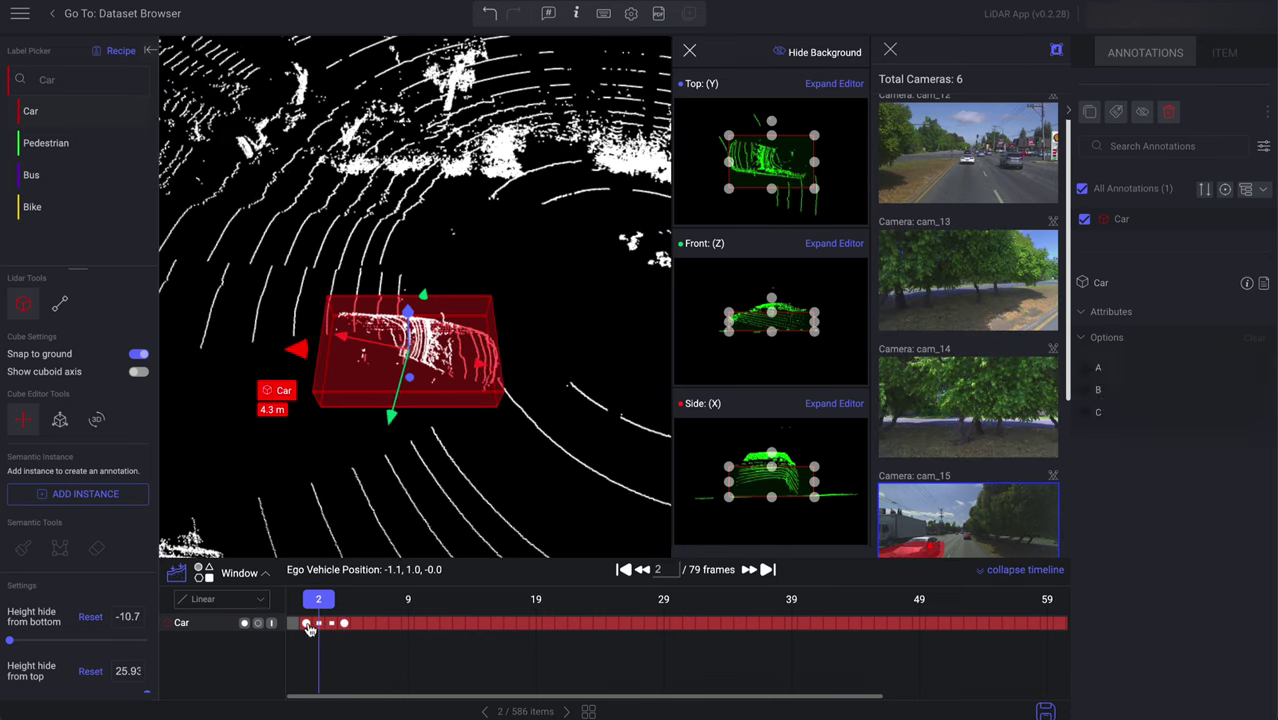
{"action": "left_click", "coordinate": [309, 628]}
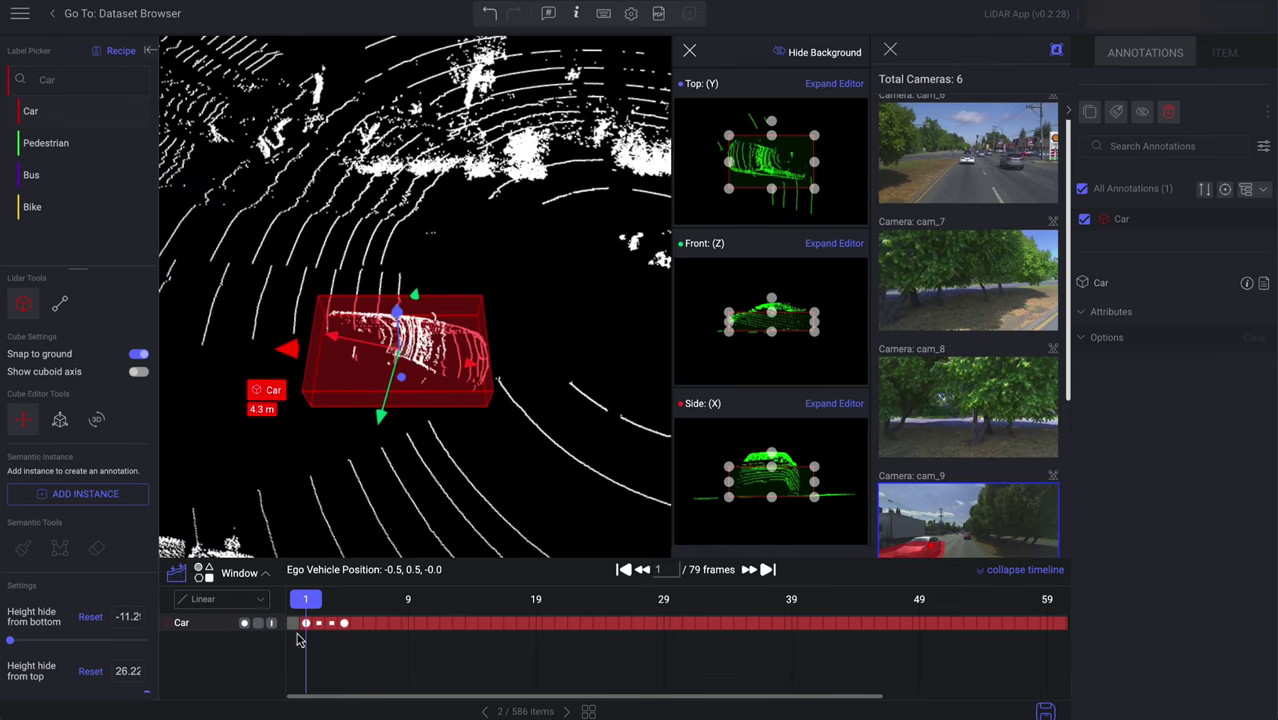
{"action": "left_click", "coordinate": [245, 624]}
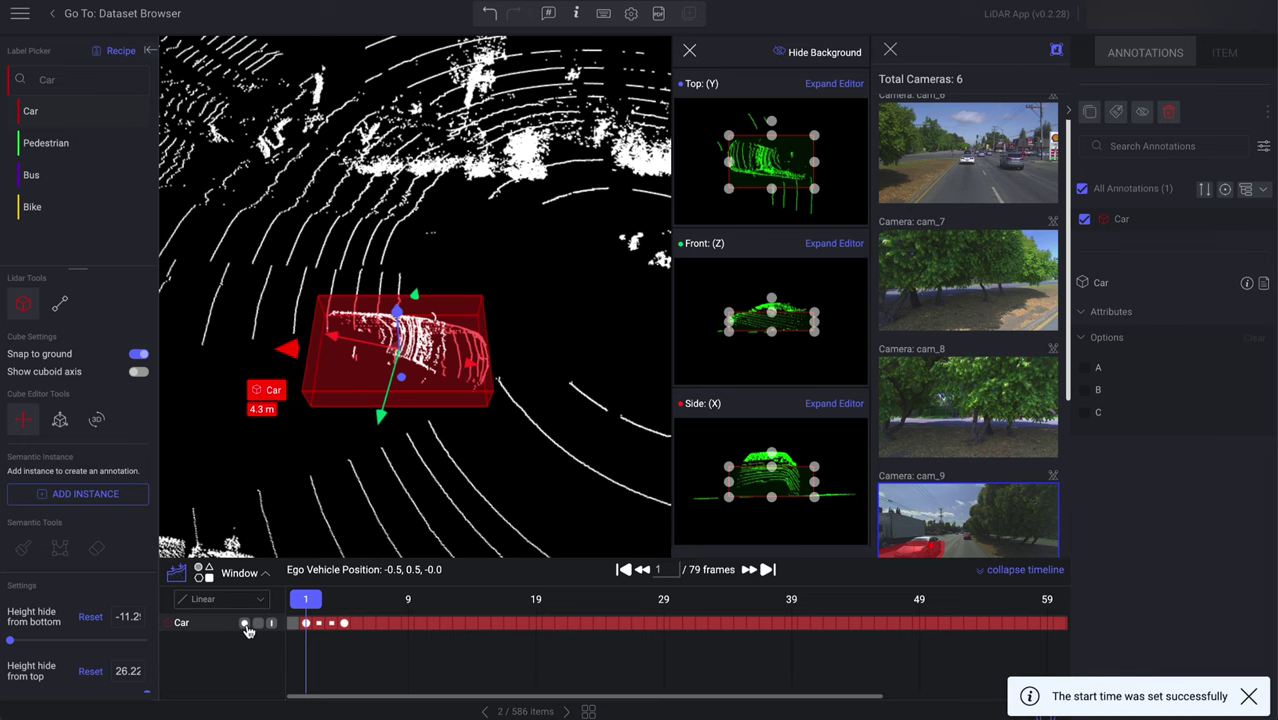
{"action": "left_click", "coordinate": [370, 625]}
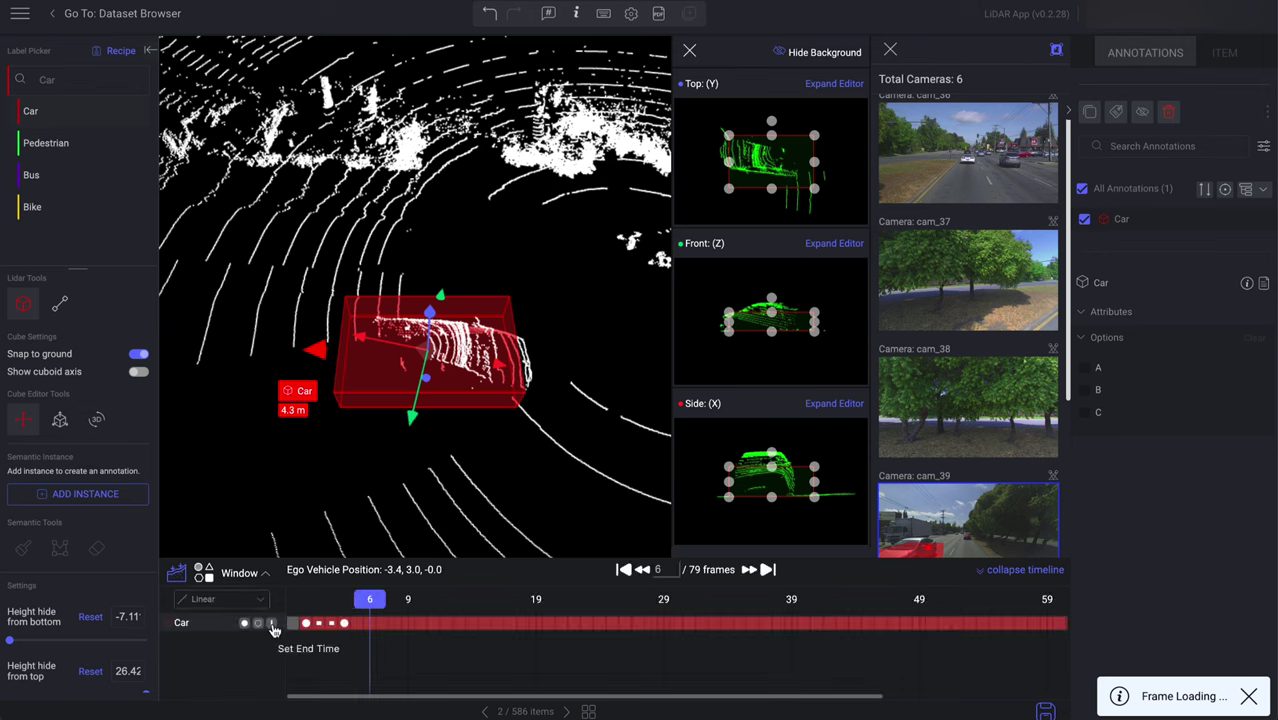
{"action": "left_click", "coordinate": [272, 624]}
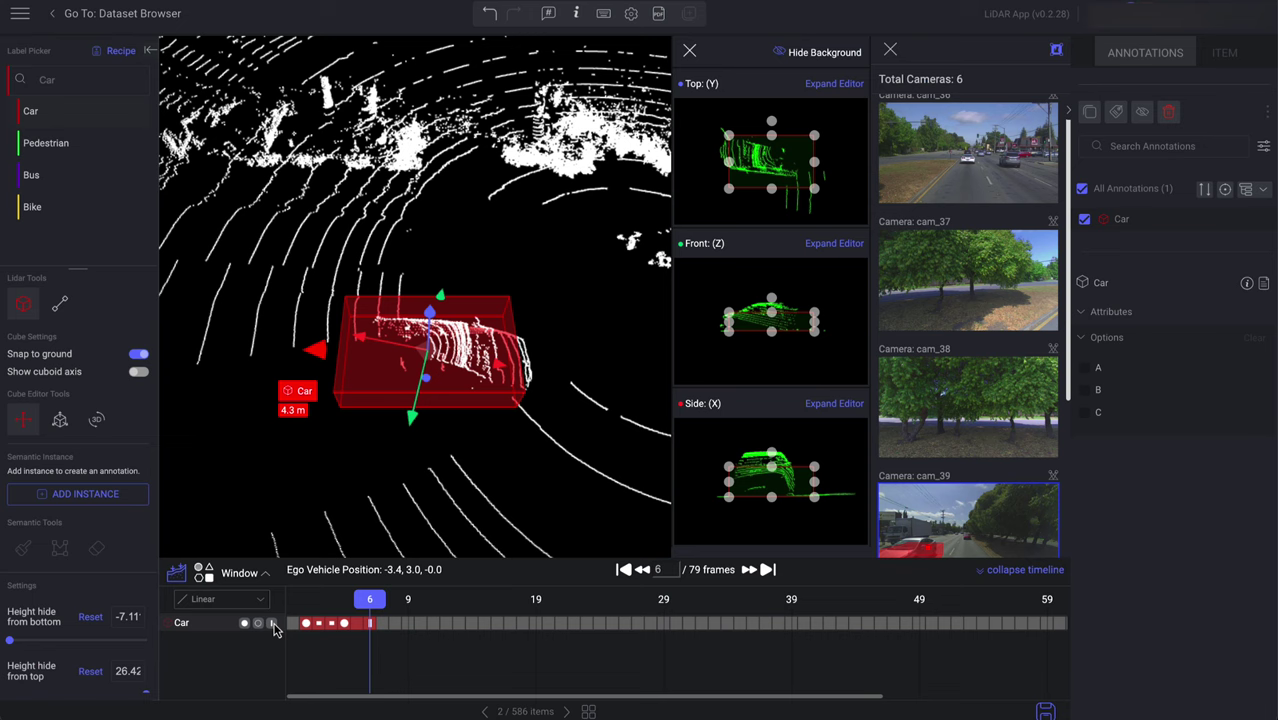
Hide the car on frames 2, 5 and 4, and set the tracker to None
{"action": "left_click", "coordinate": [320, 626]}
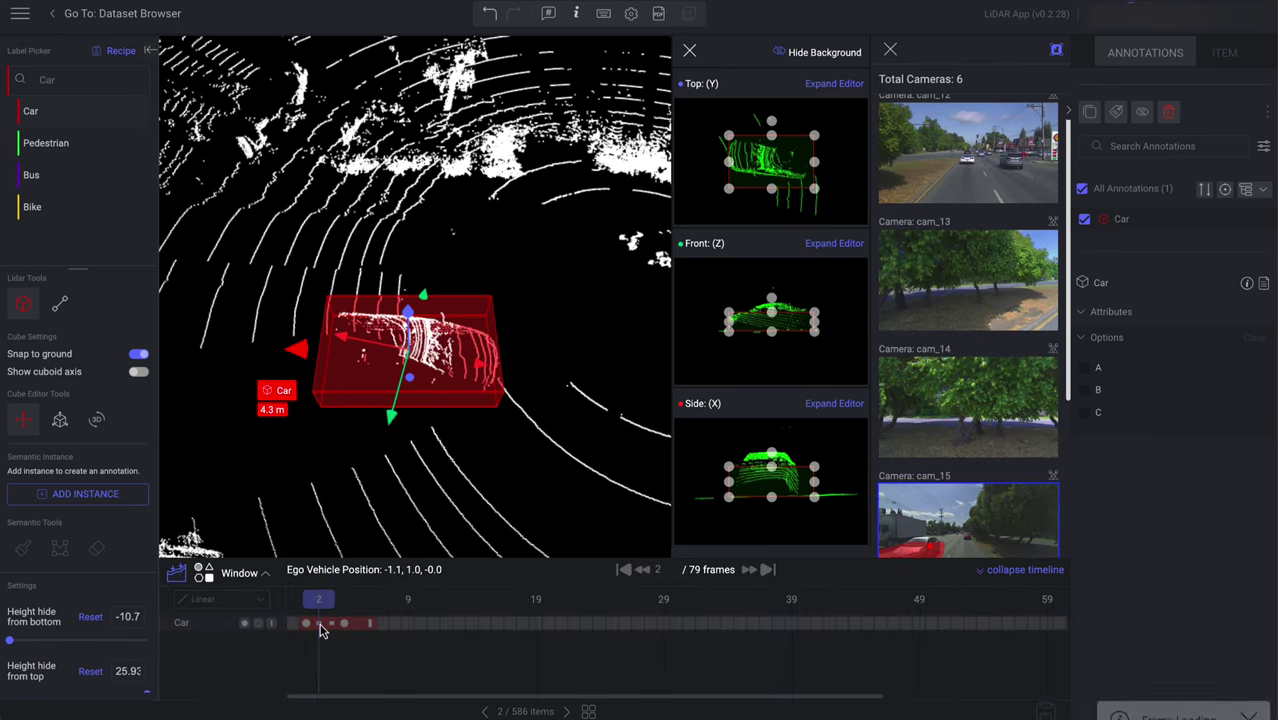
{"action": "left_click", "coordinate": [259, 624]}
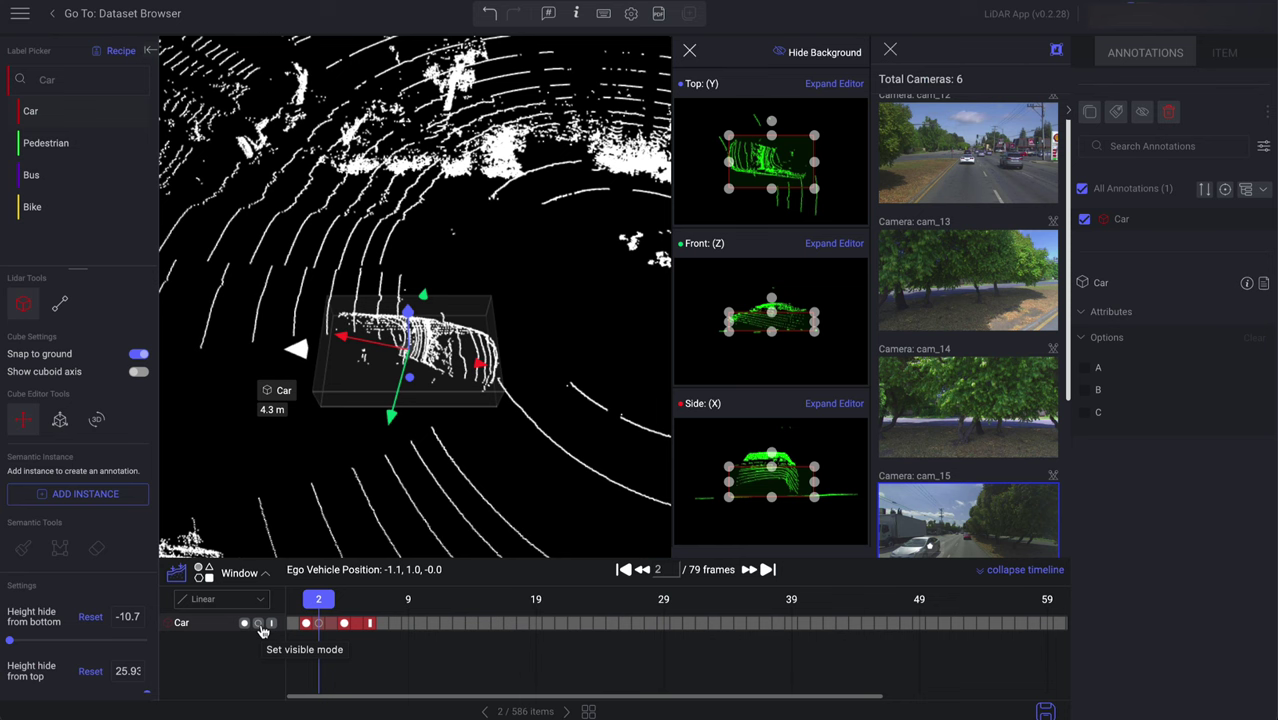
{"action": "left_click", "coordinate": [358, 628]}
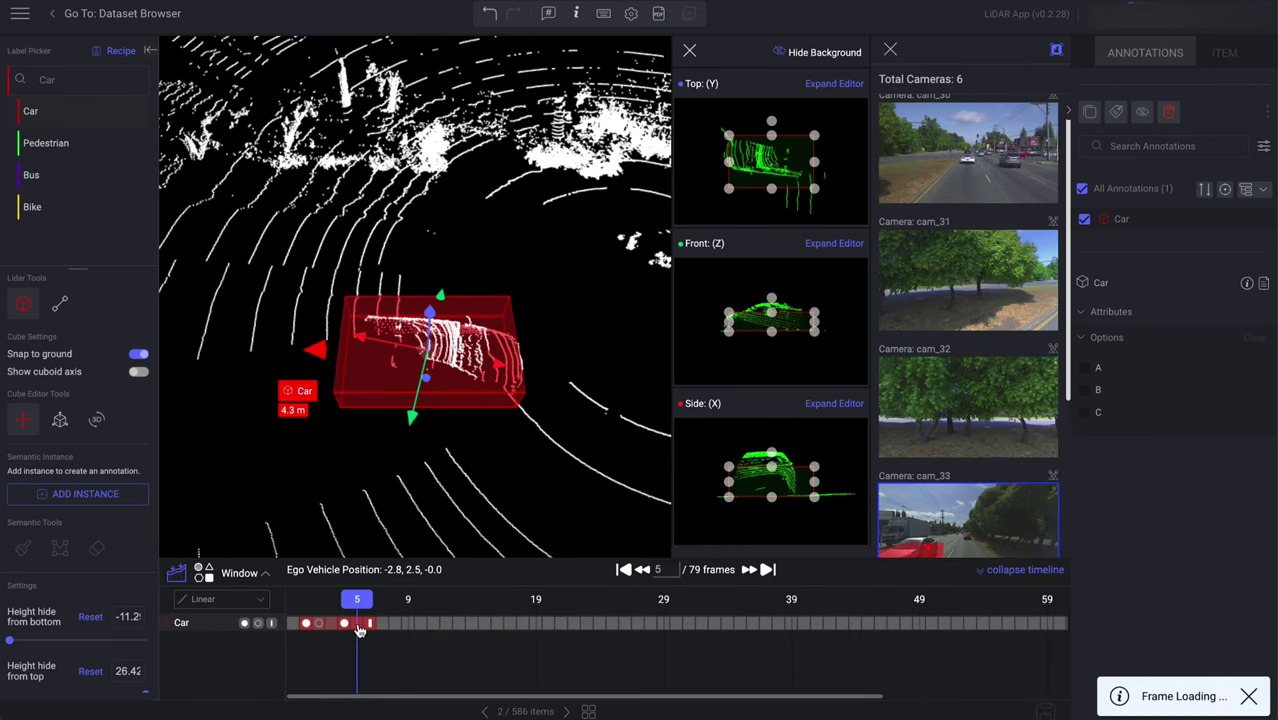
{"action": "mouse_move", "coordinate": [360, 395]}
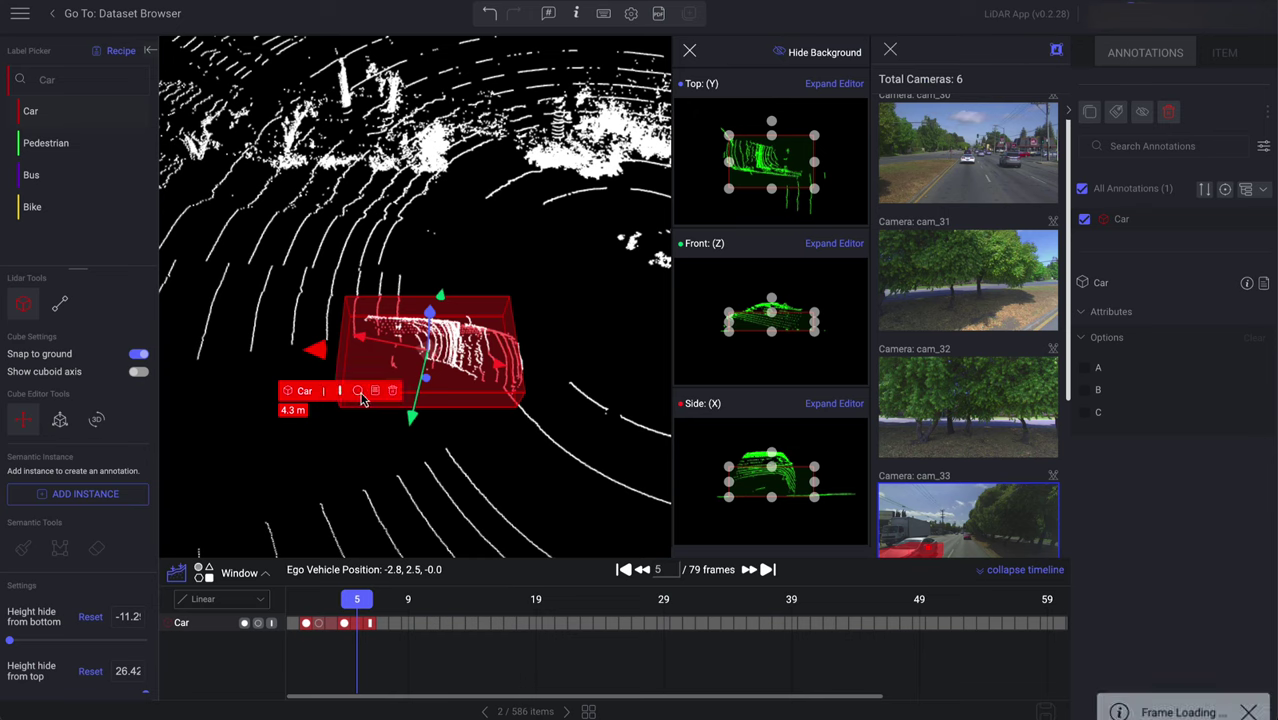
{"action": "left_click", "coordinate": [360, 396]}
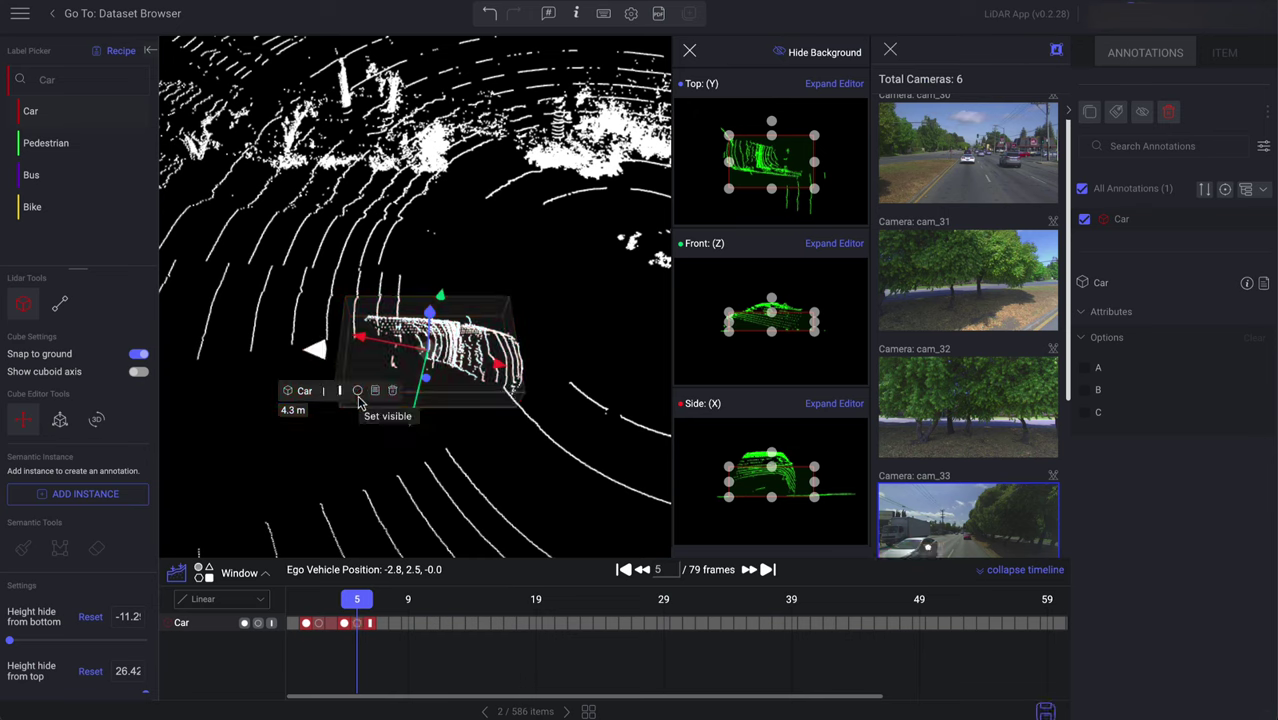
{"action": "left_click", "coordinate": [344, 624]}
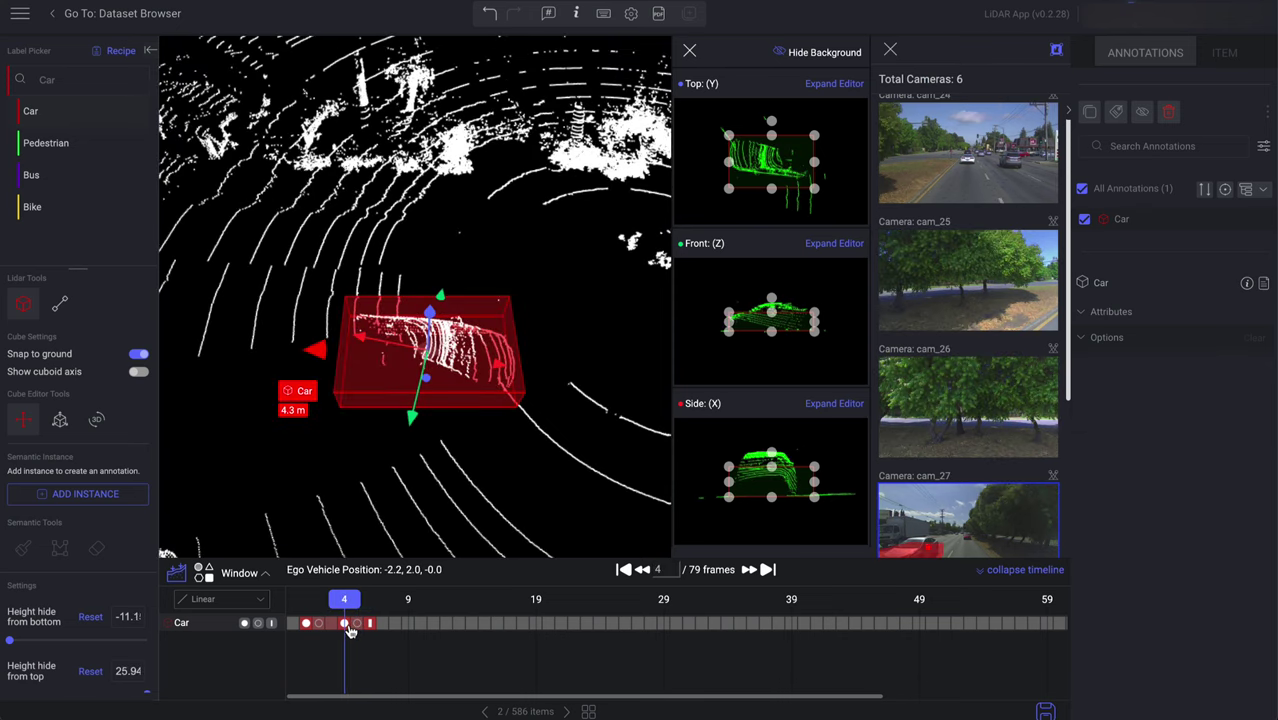
{"action": "left_click", "coordinate": [259, 626]}
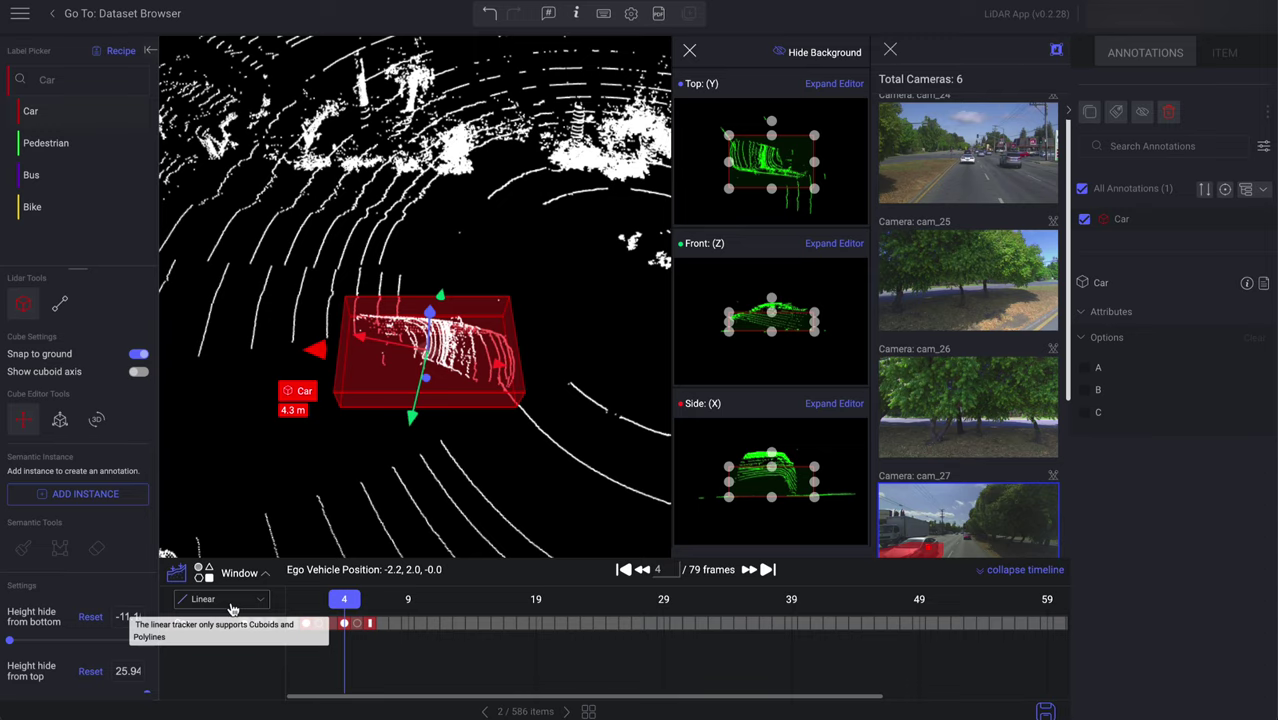
{"action": "left_click", "coordinate": [231, 602]}
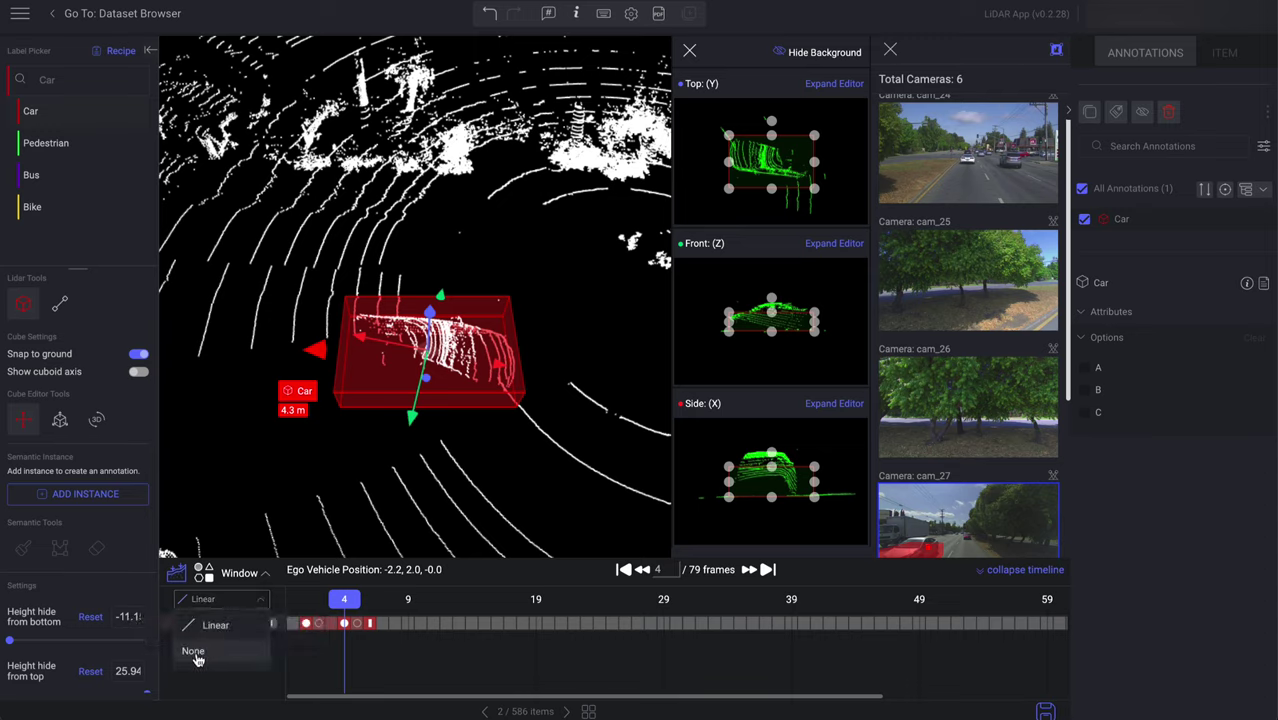
{"action": "left_click", "coordinate": [196, 651]}
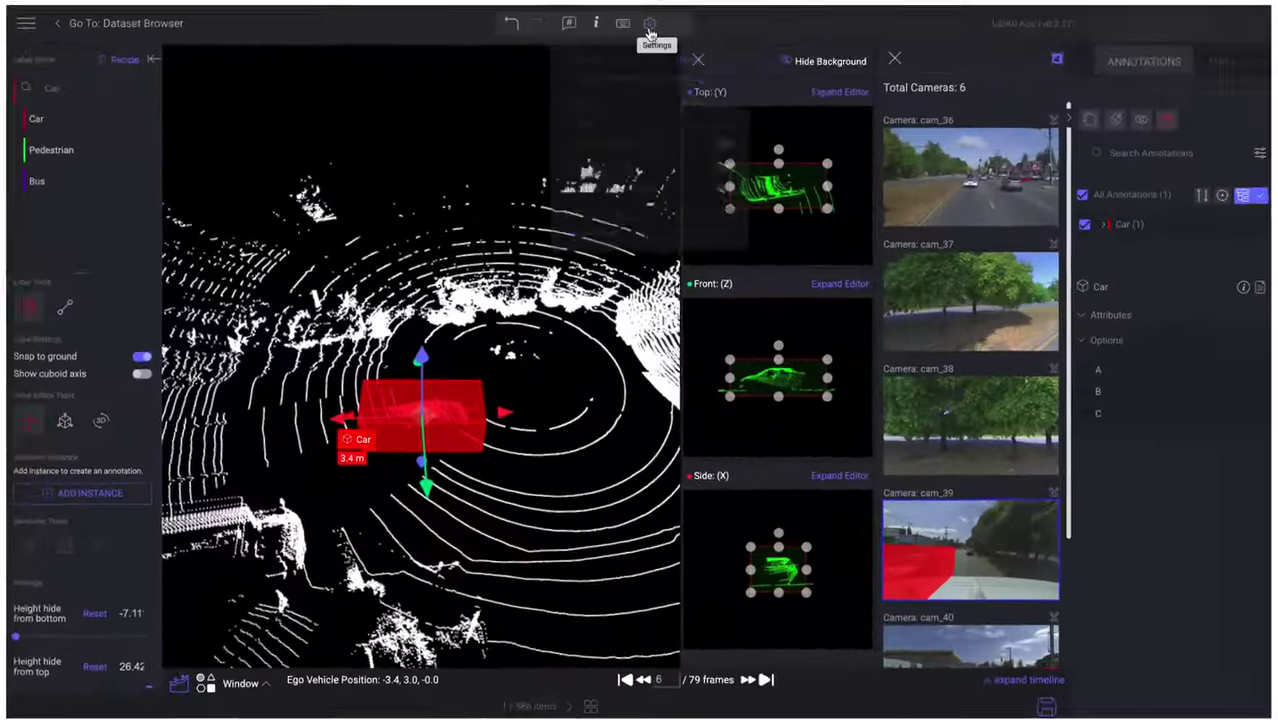
In display settings, set annotation opacity to 0.8 and point size to 2.6
{"action": "left_click", "coordinate": [650, 24]}
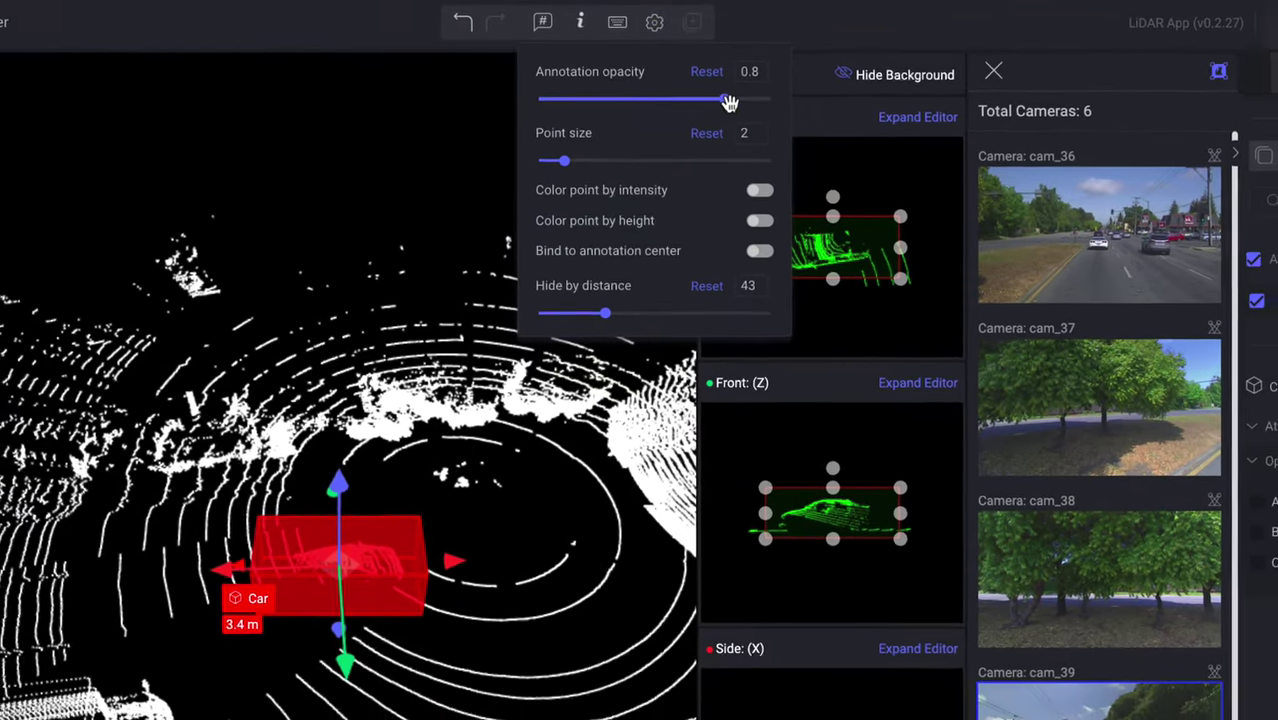
{"action": "mouse_move", "coordinate": [720, 104]}
{"action": "left_mouse_down"}
{"action": "mouse_move", "coordinate": [622, 98]}
{"action": "mouse_move", "coordinate": [604, 73]}
{"action": "mouse_move", "coordinate": [698, 92]}
{"action": "left_mouse_up"}
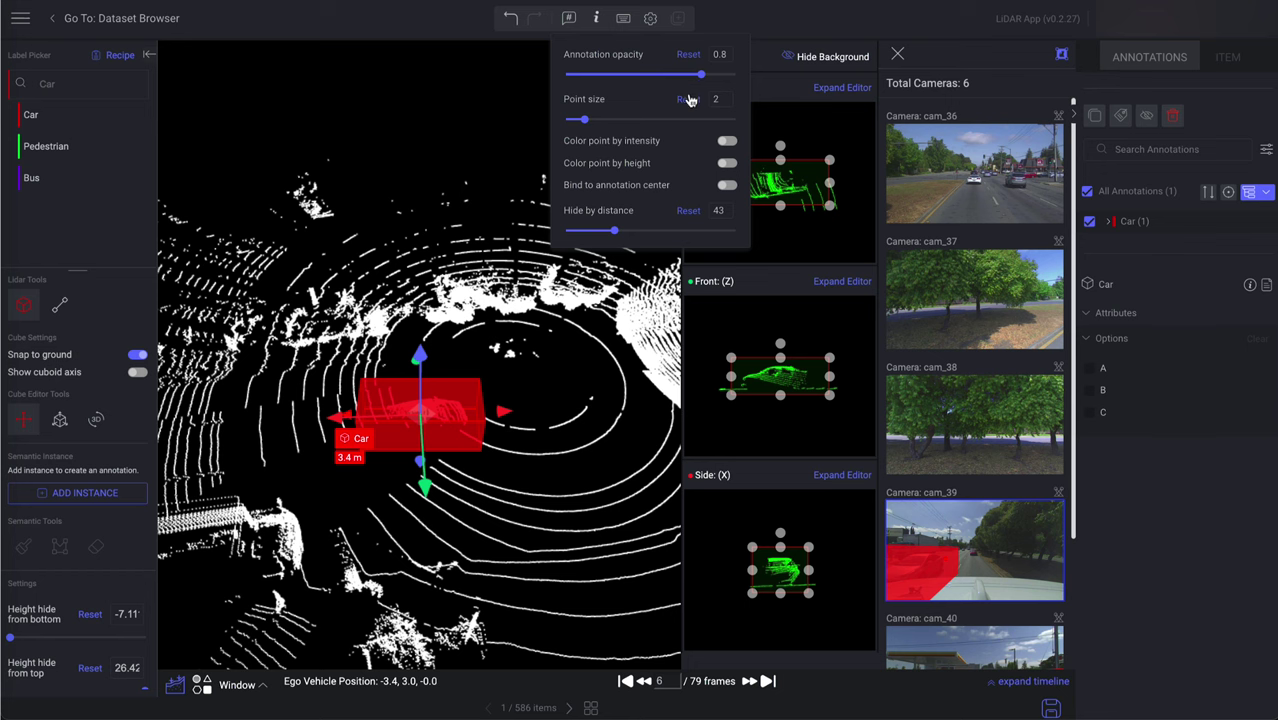
{"action": "scroll", "coordinate": [497, 461], "scroll_direction": "down", "scroll_amount": 2}
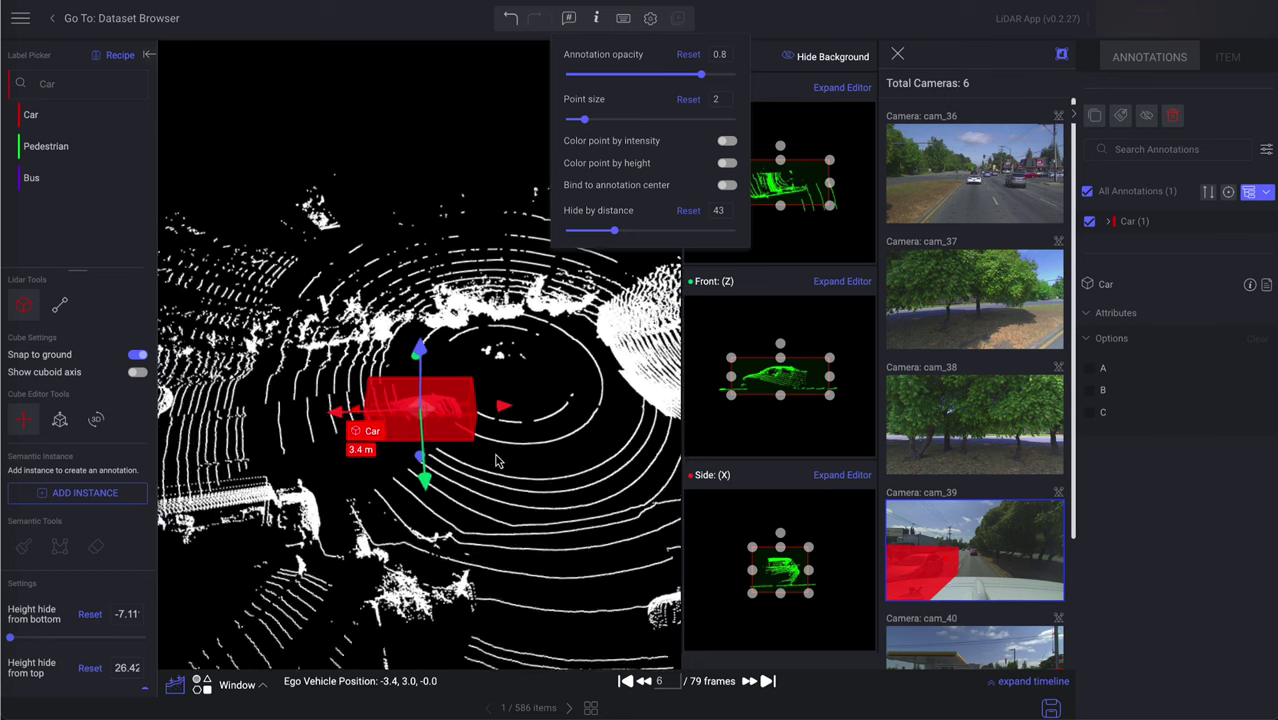
{"action": "scroll", "coordinate": [497, 461], "scroll_direction": "down", "scroll_amount": 3}
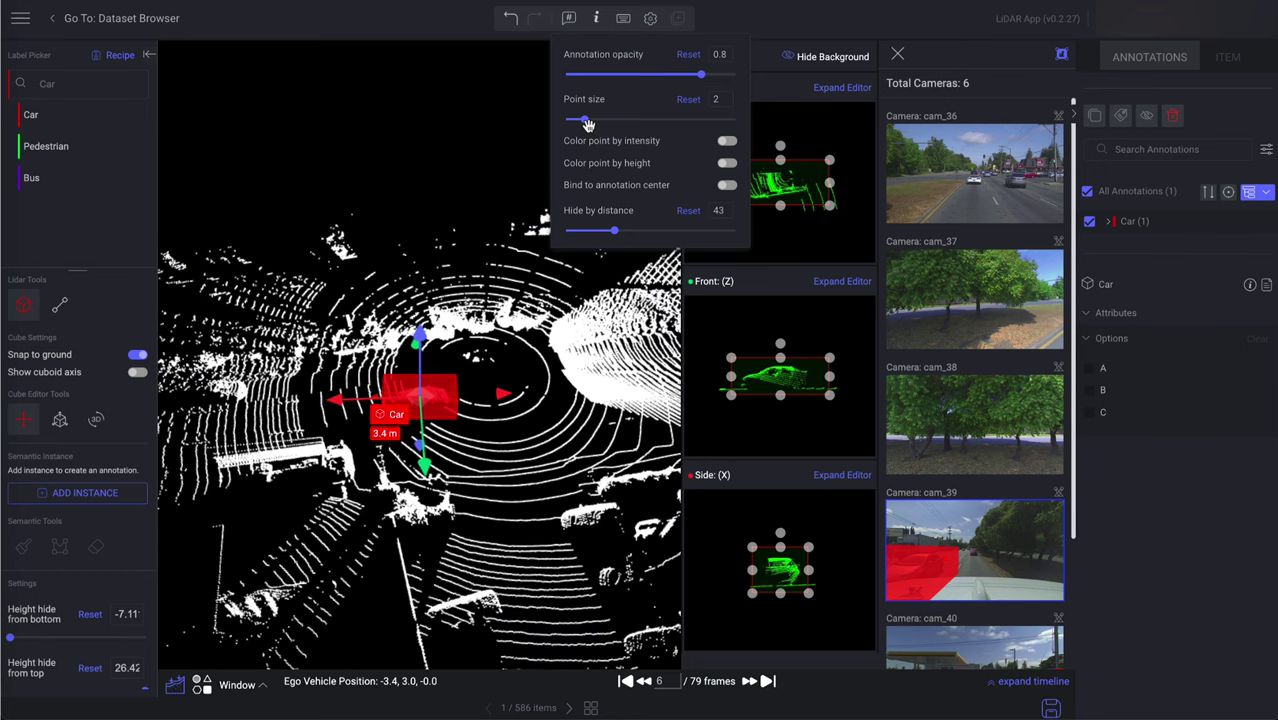
{"action": "mouse_move", "coordinate": [587, 123]}
{"action": "left_mouse_down"}
{"action": "mouse_move", "coordinate": [630, 123]}
{"action": "mouse_move", "coordinate": [563, 124]}
{"action": "mouse_move", "coordinate": [597, 129]}
{"action": "left_mouse_up"}
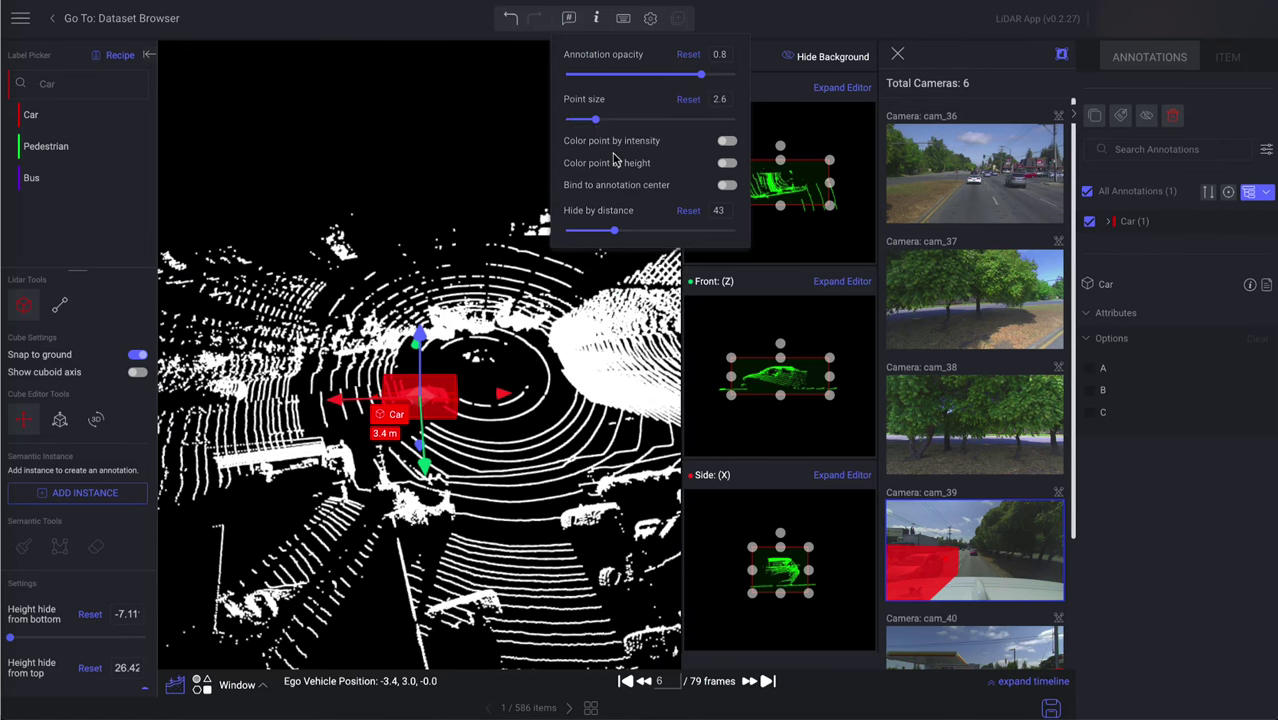
{"action": "left_click", "coordinate": [727, 142]}
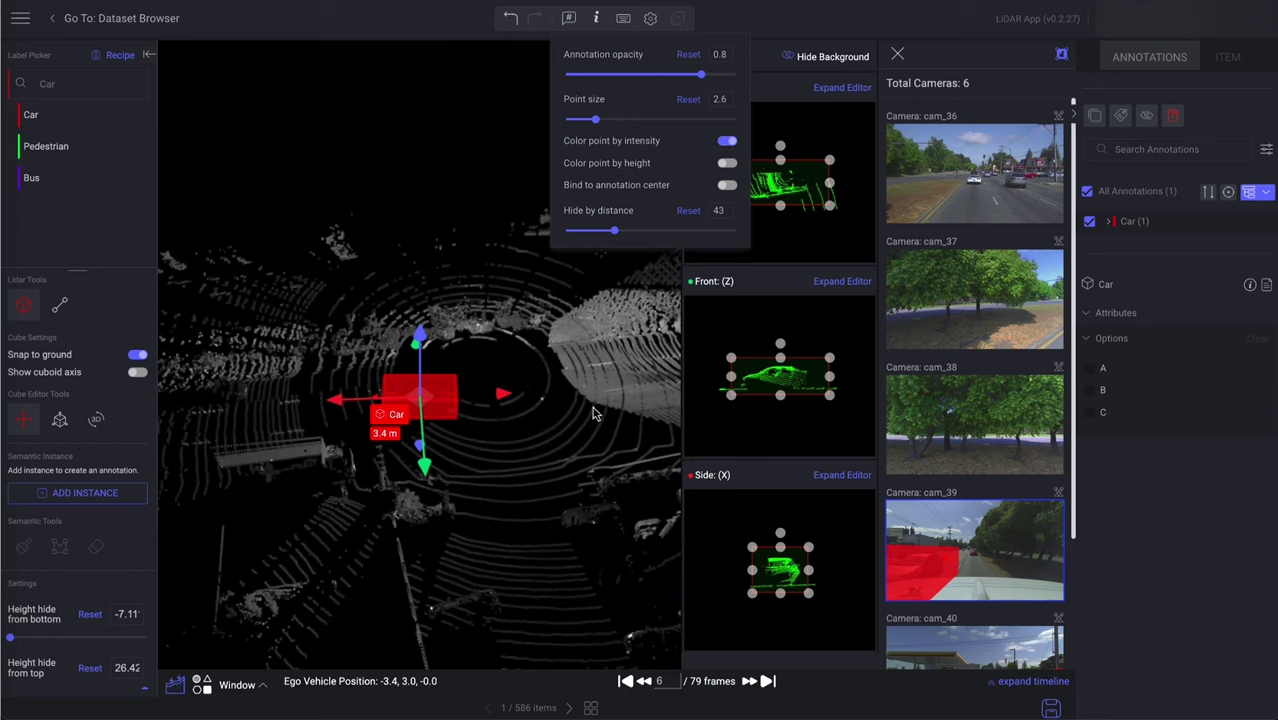
{"action": "key", "text": "ctrl+z"}
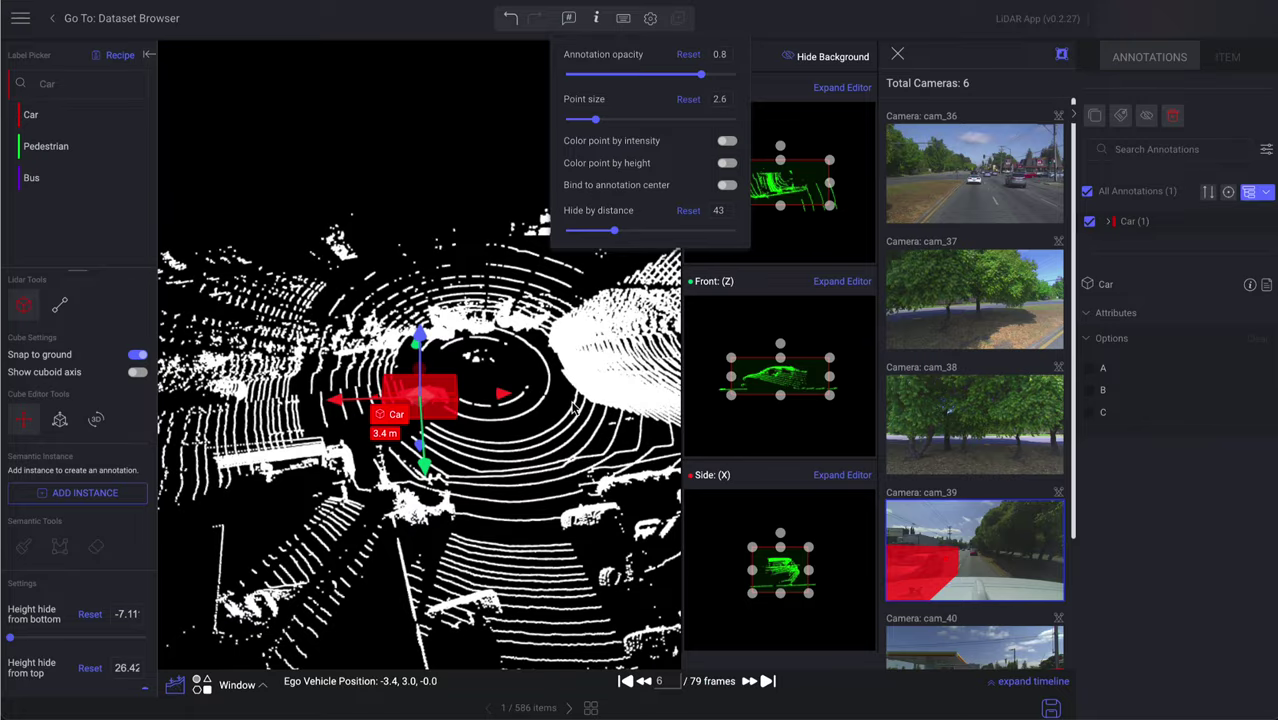
{"action": "middle_click_drag", "start_coordinate": [573, 408], "coordinate": [489, 375]}
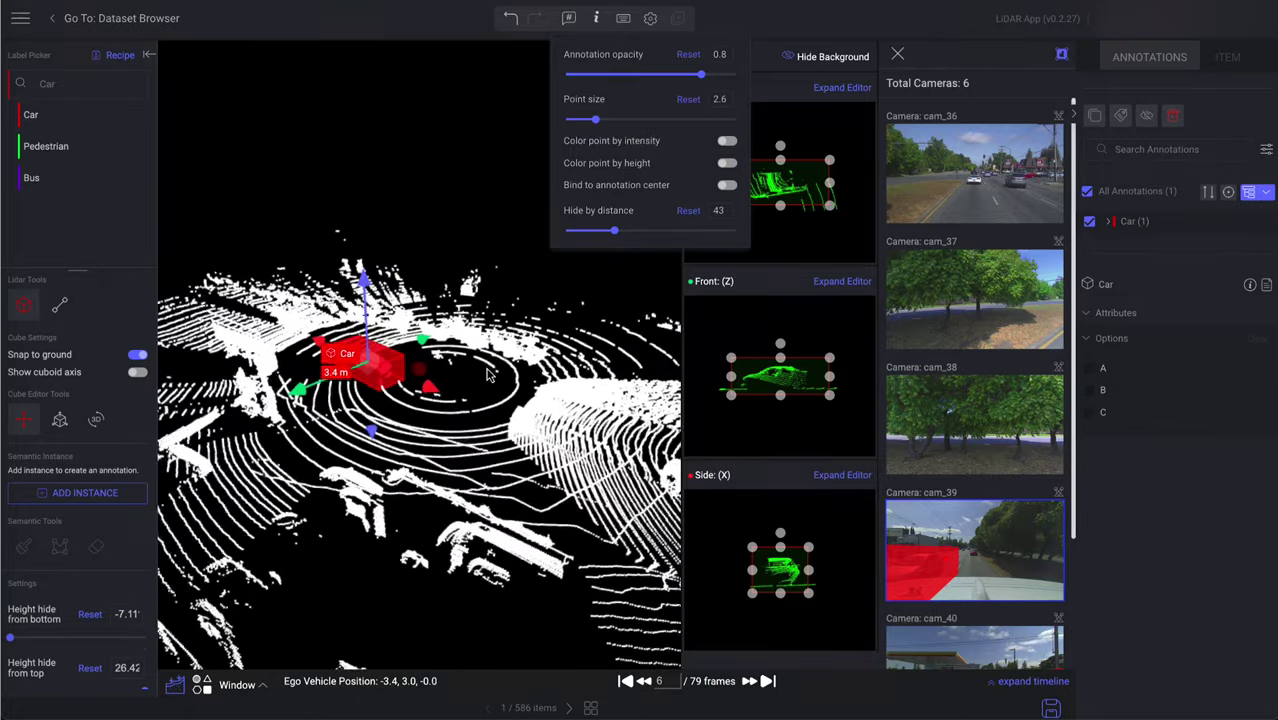
{"action": "left_click", "coordinate": [728, 144]}
{"action": "left_click", "coordinate": [728, 144]}
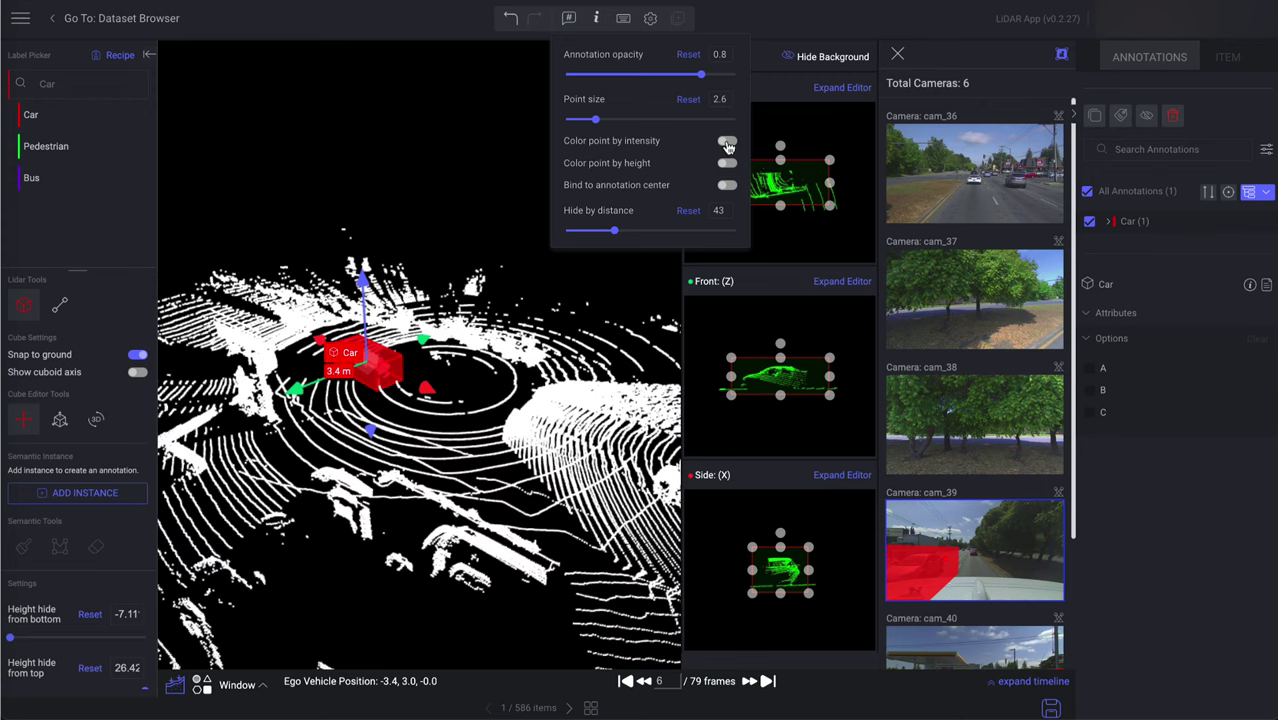
{"action": "left_click", "coordinate": [728, 144]}
{"action": "left_click", "coordinate": [728, 144]}
{"action": "left_click", "coordinate": [728, 164]}
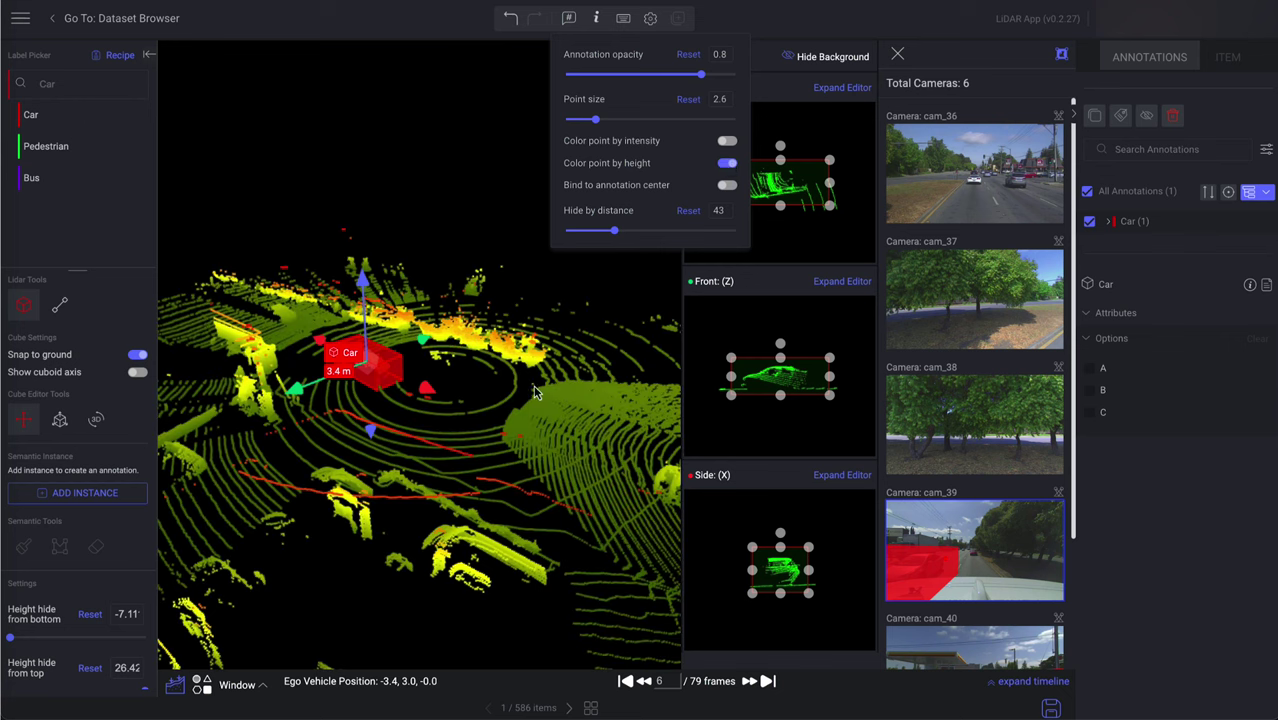
{"action": "left_click_drag", "start_coordinate": [502, 418], "coordinate": [592, 391]}
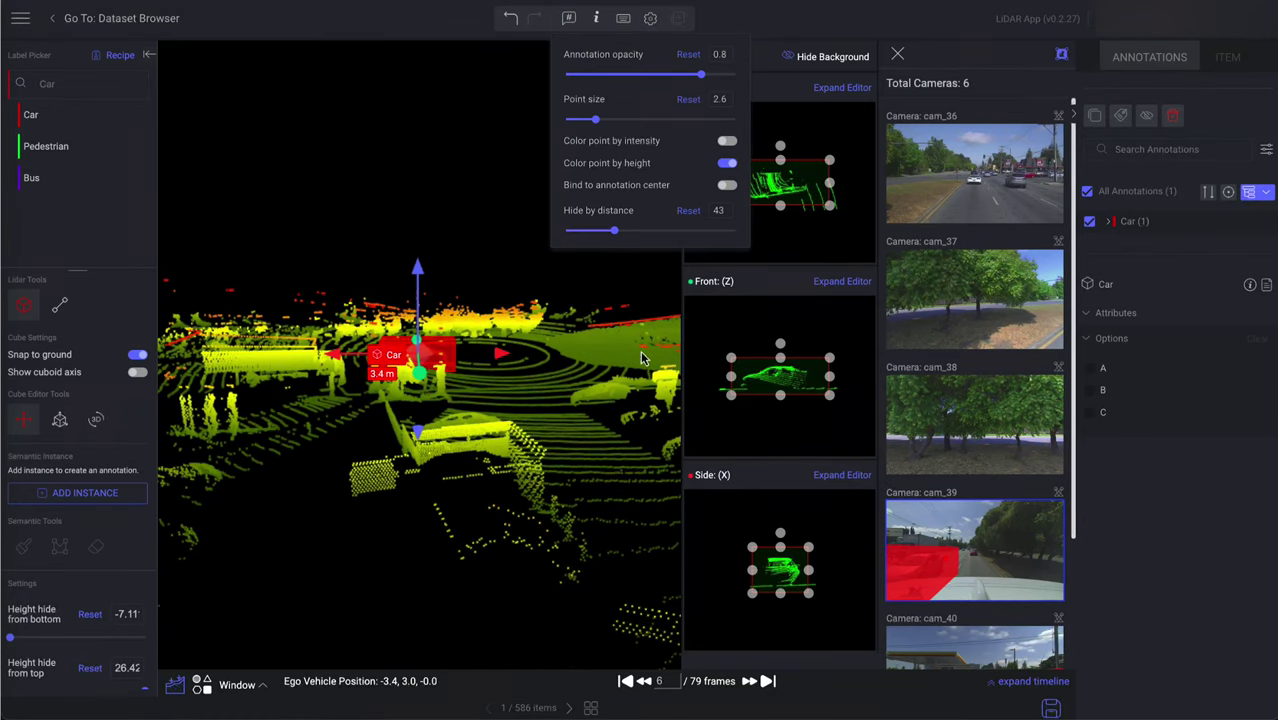
{"action": "left_click", "coordinate": [727, 165]}
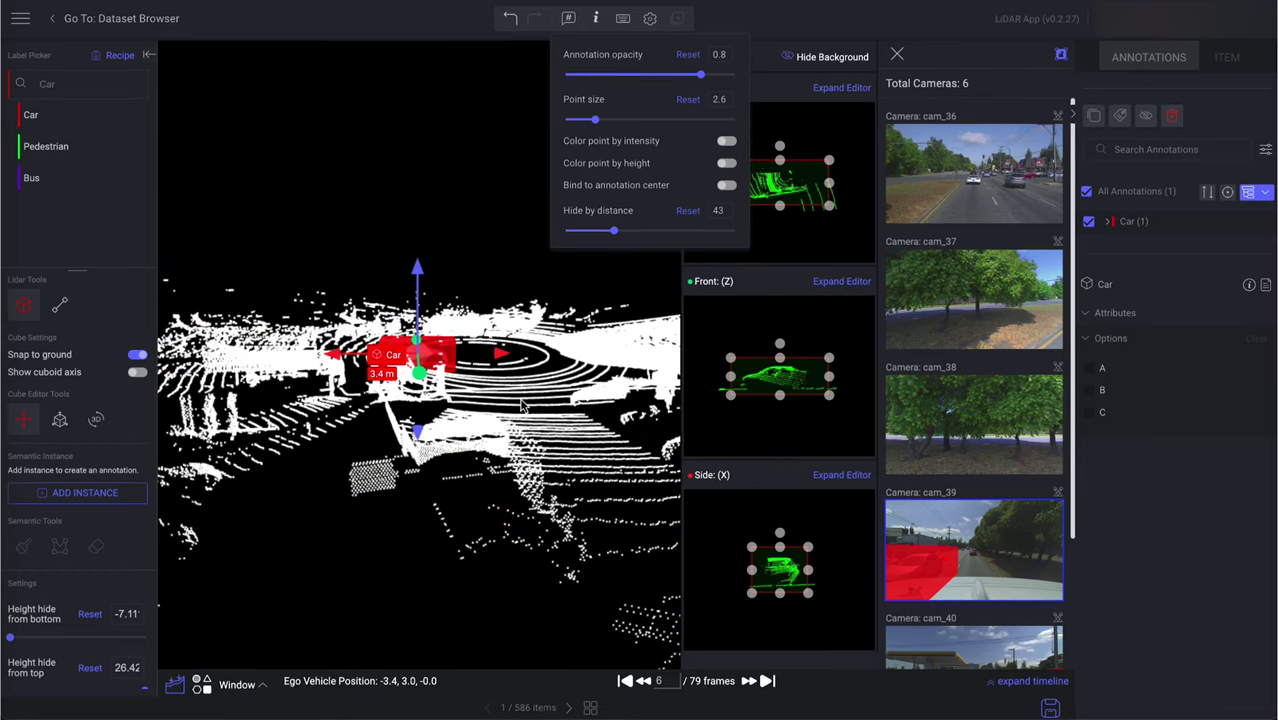
Move the Car cuboid up-left, bind the view to its centre, and set hide-by-distance to 84
{"action": "left_click_drag", "start_coordinate": [522, 405], "coordinate": [506, 476]}
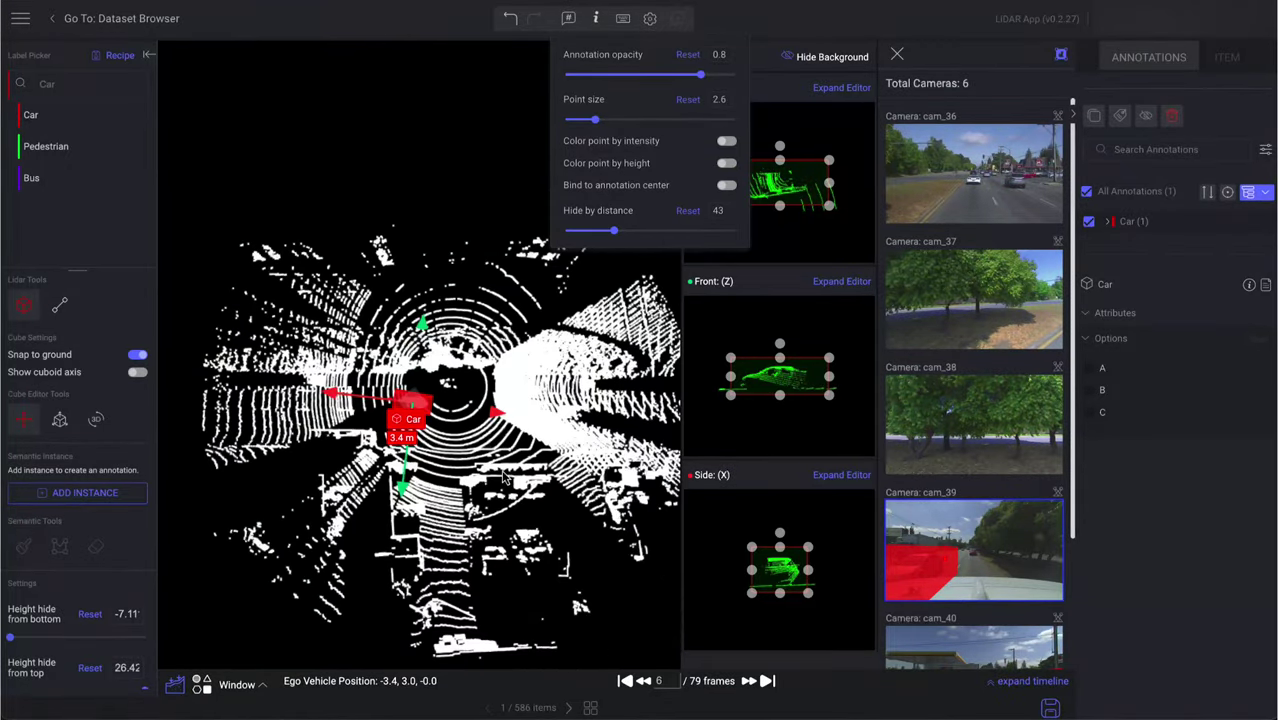
{"action": "left_click_drag", "start_coordinate": [440, 425], "coordinate": [329, 301]}
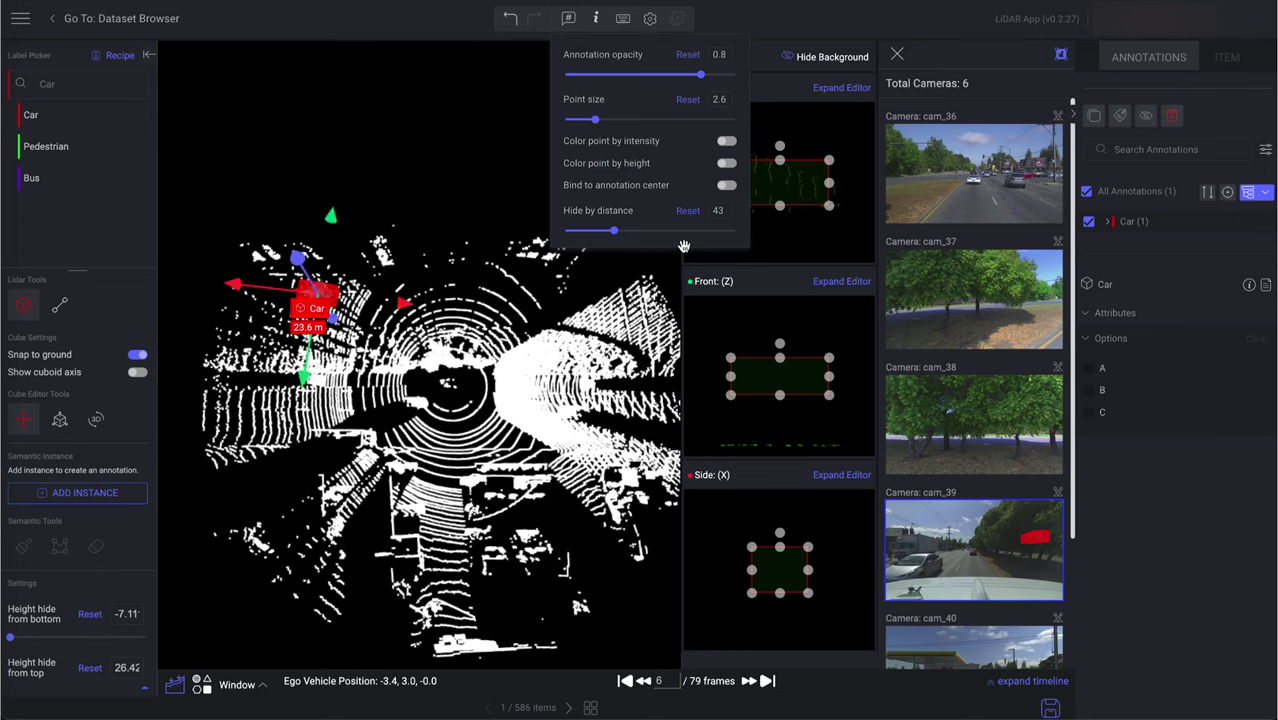
{"action": "left_click", "coordinate": [726, 187]}
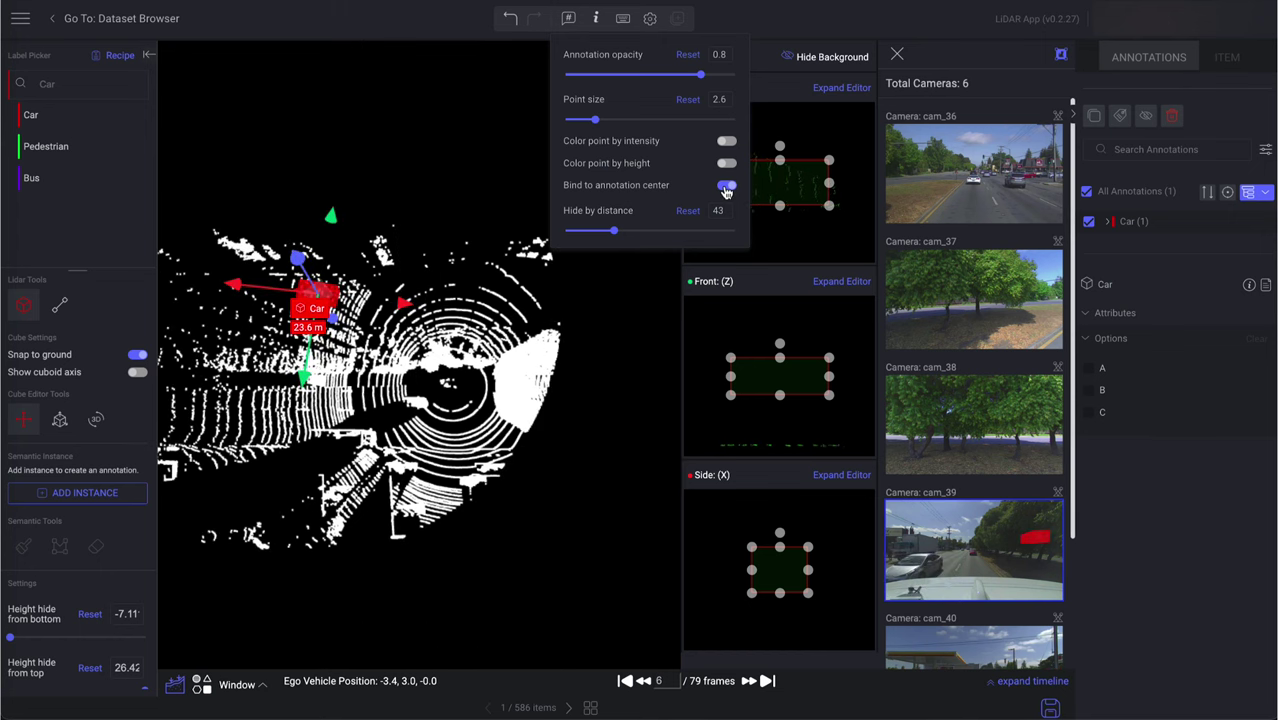
{"action": "left_click", "coordinate": [726, 187]}
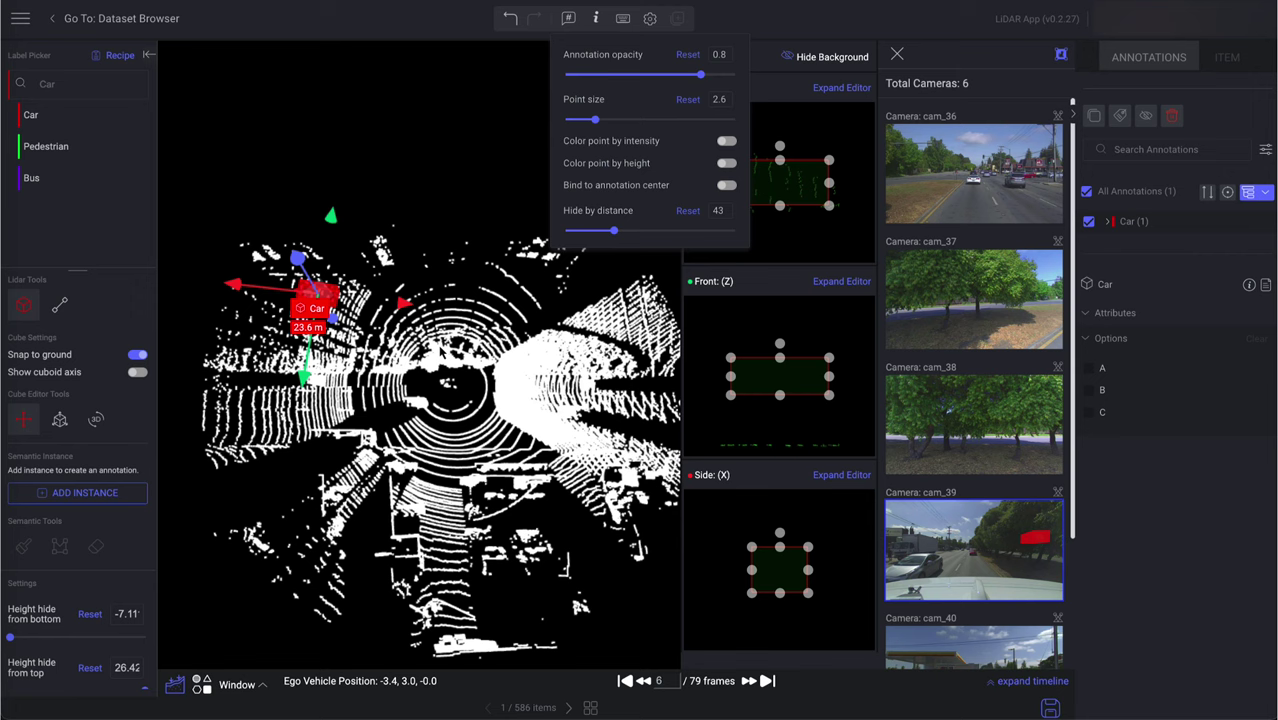
{"action": "scroll", "coordinate": [445, 350], "scroll_direction": "down", "scroll_amount": 5}
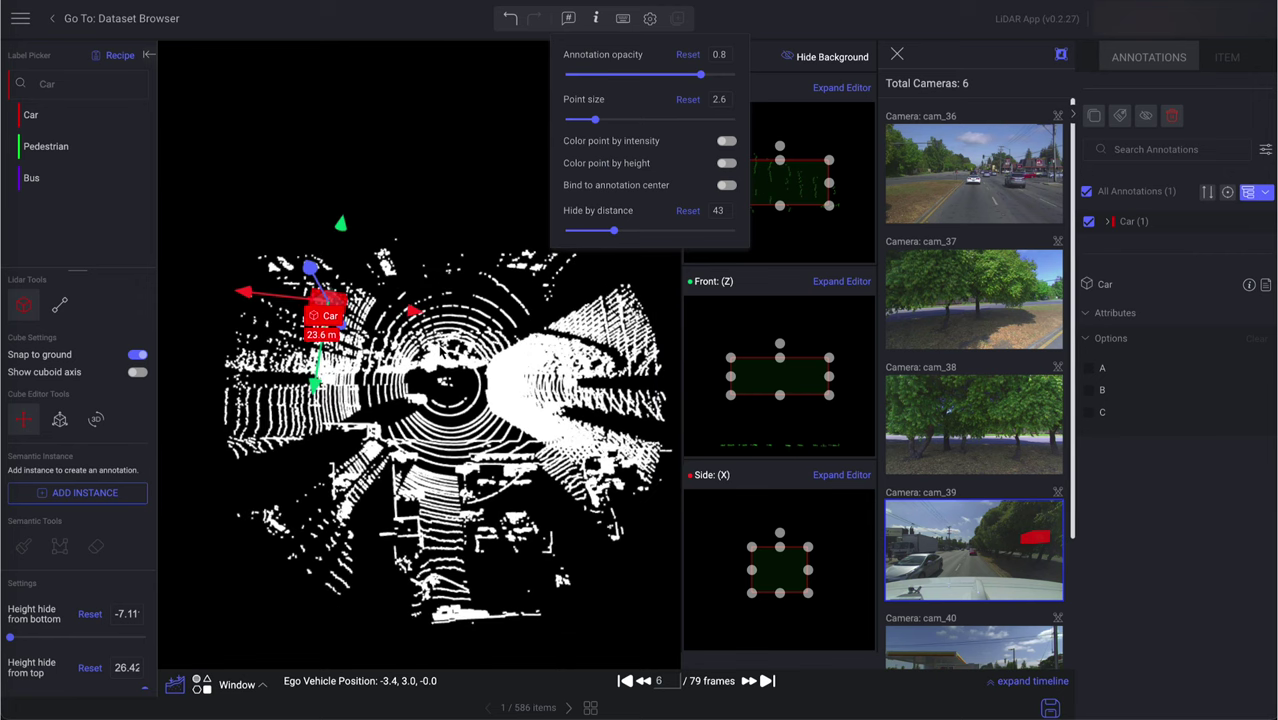
{"action": "left_click", "coordinate": [727, 187]}
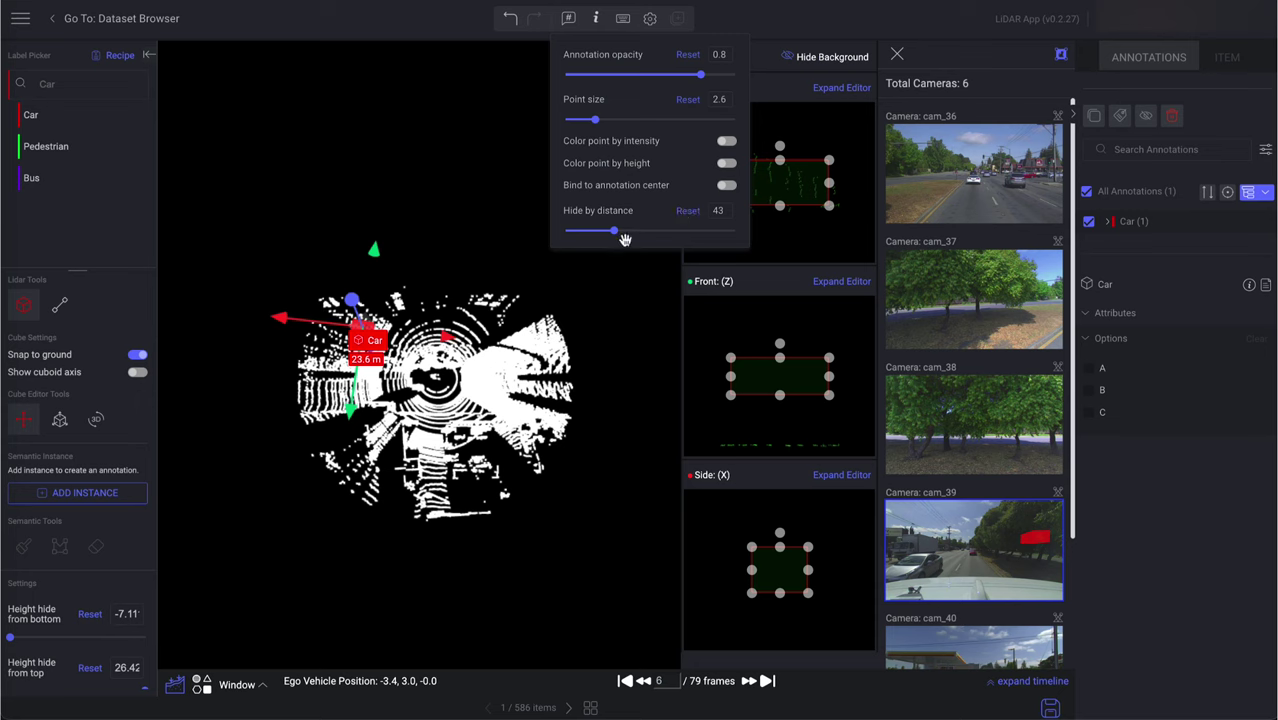
{"action": "mouse_move", "coordinate": [614, 231]}
{"action": "left_mouse_down"}
{"action": "mouse_move", "coordinate": [660, 233]}
{"action": "mouse_move", "coordinate": [608, 233]}
{"action": "mouse_move", "coordinate": [620, 234]}
{"action": "left_mouse_up"}
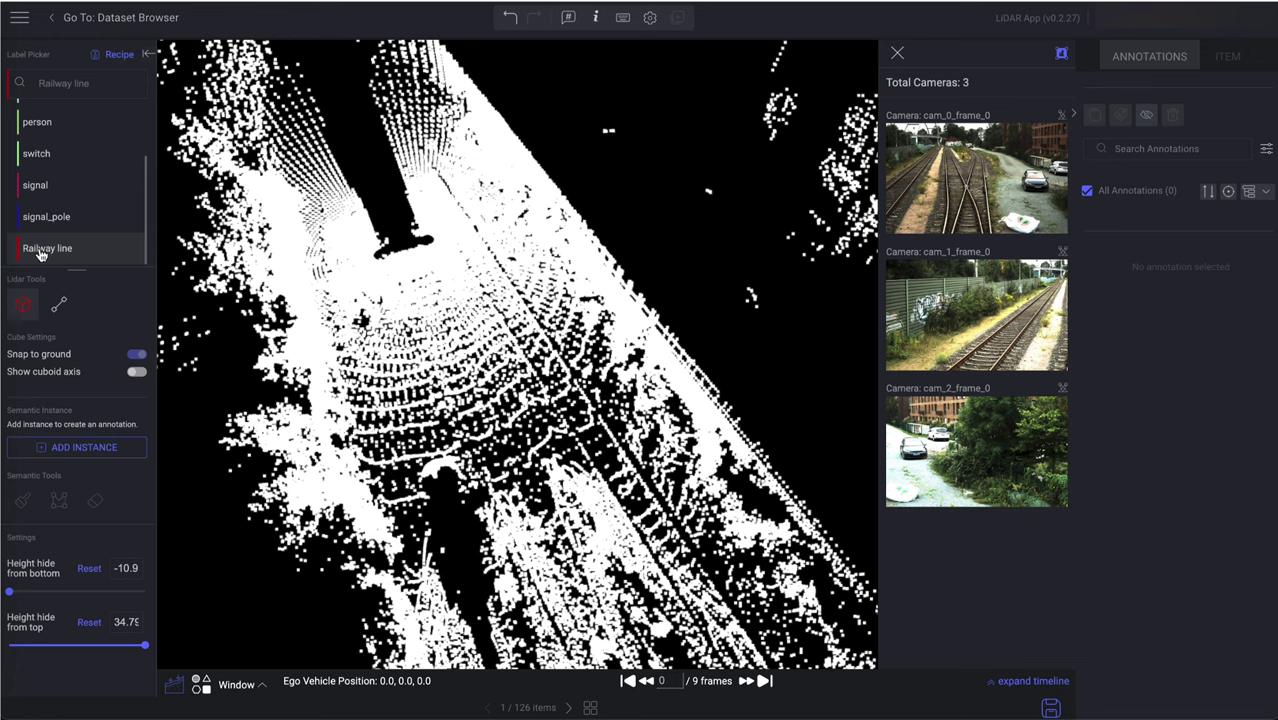
Draw Railway line#044 as a three-point polyline running down-right along the rail
{"action": "left_click", "coordinate": [59, 310]}
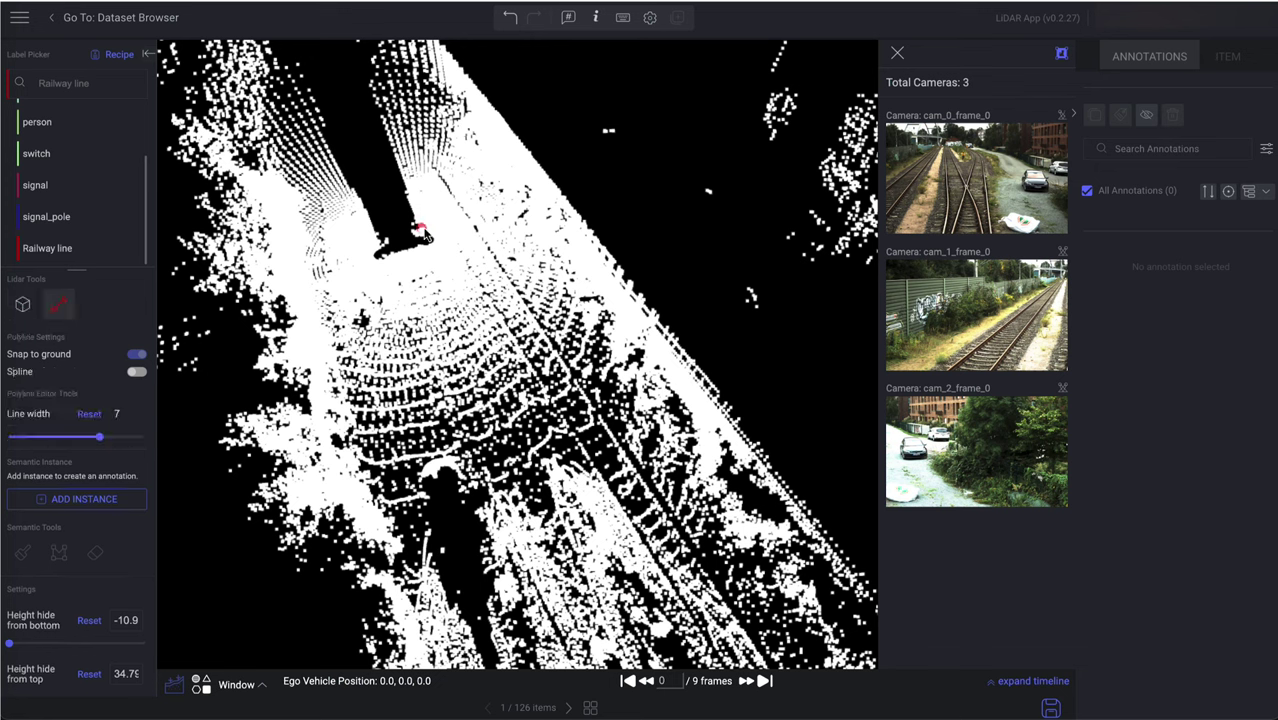
{"action": "left_click", "coordinate": [448, 188]}
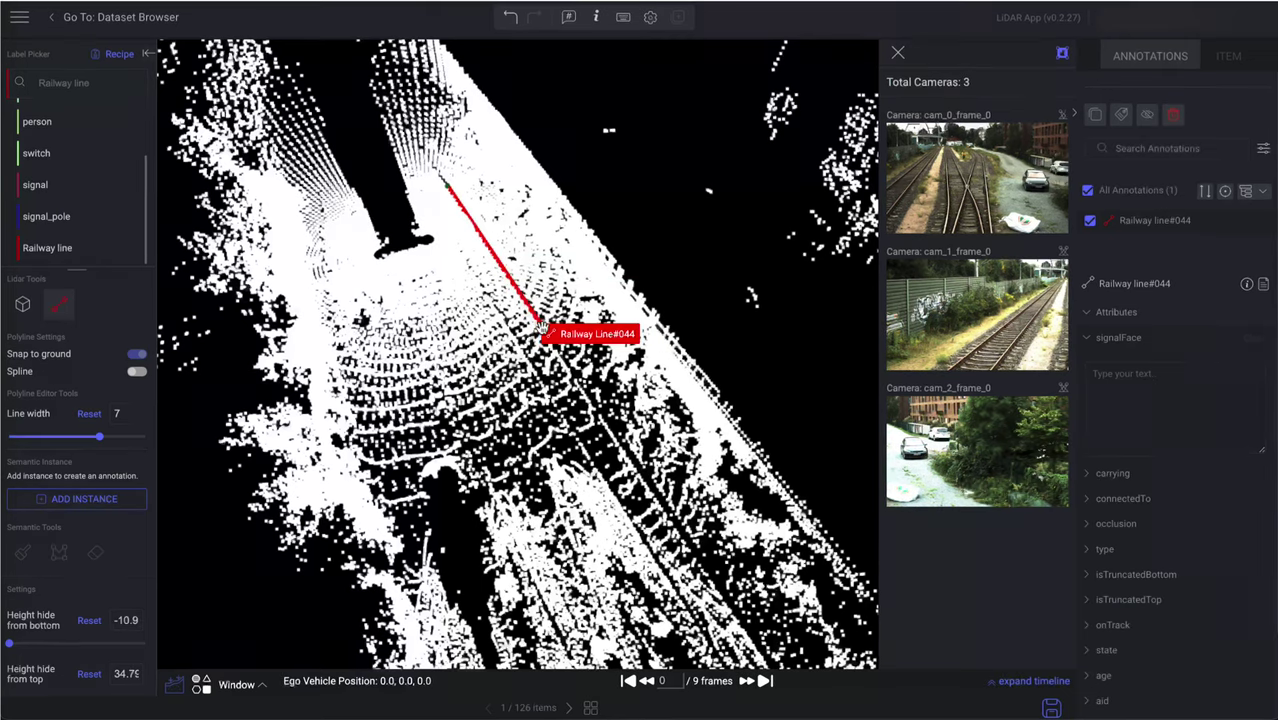
{"action": "left_click", "coordinate": [616, 447]}
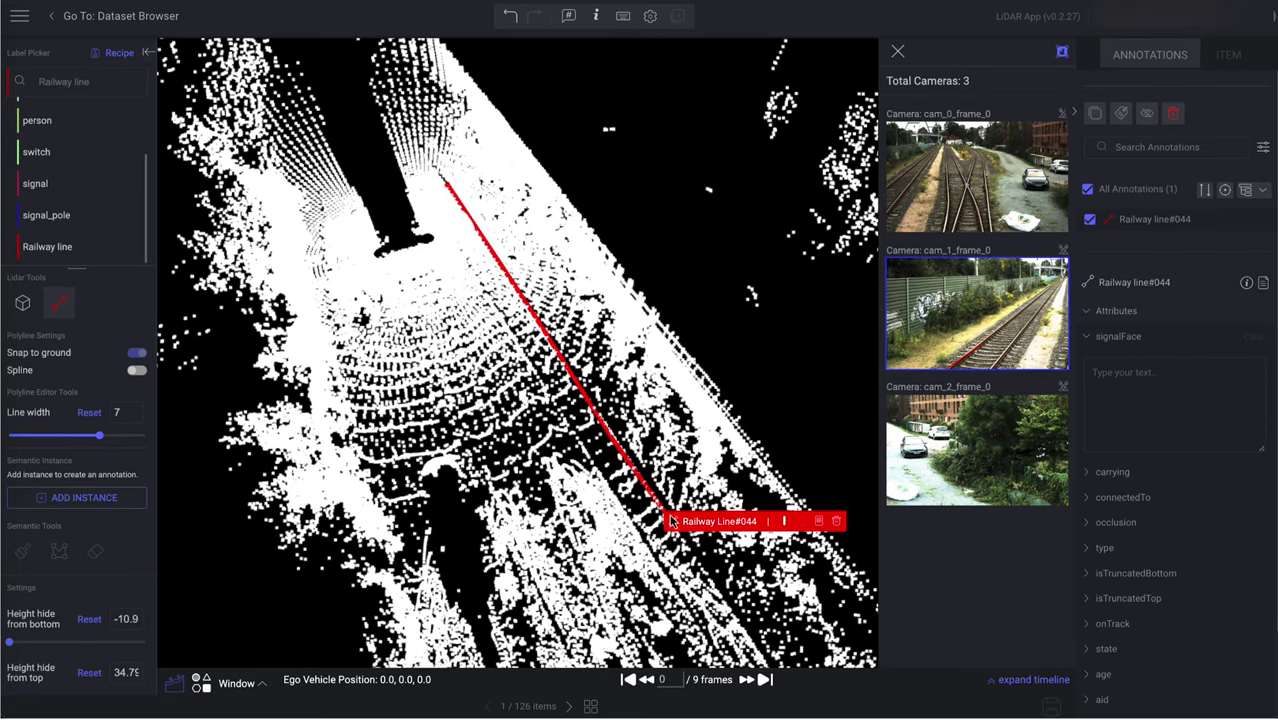
{"action": "left_click", "coordinate": [667, 517]}
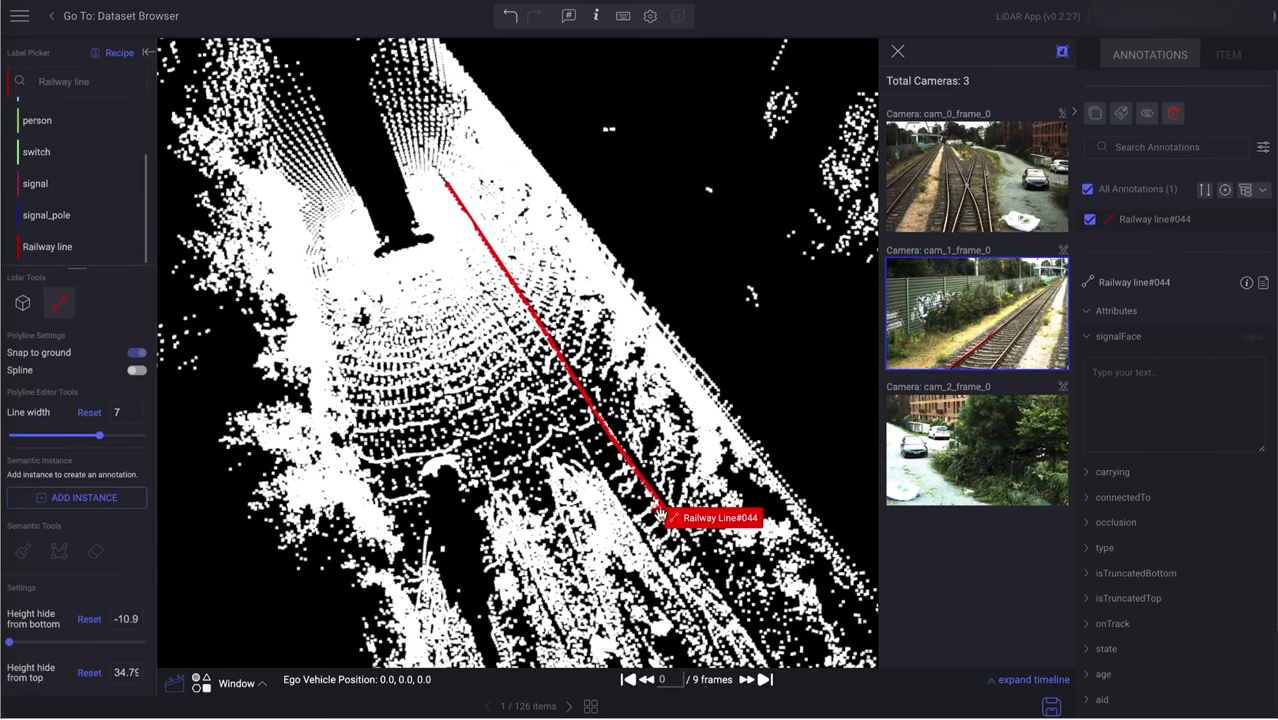
Check the railway line in the cam_1 image, then nudge it onto the rail in the point cloud
{"action": "mouse_move", "coordinate": [962, 338]}
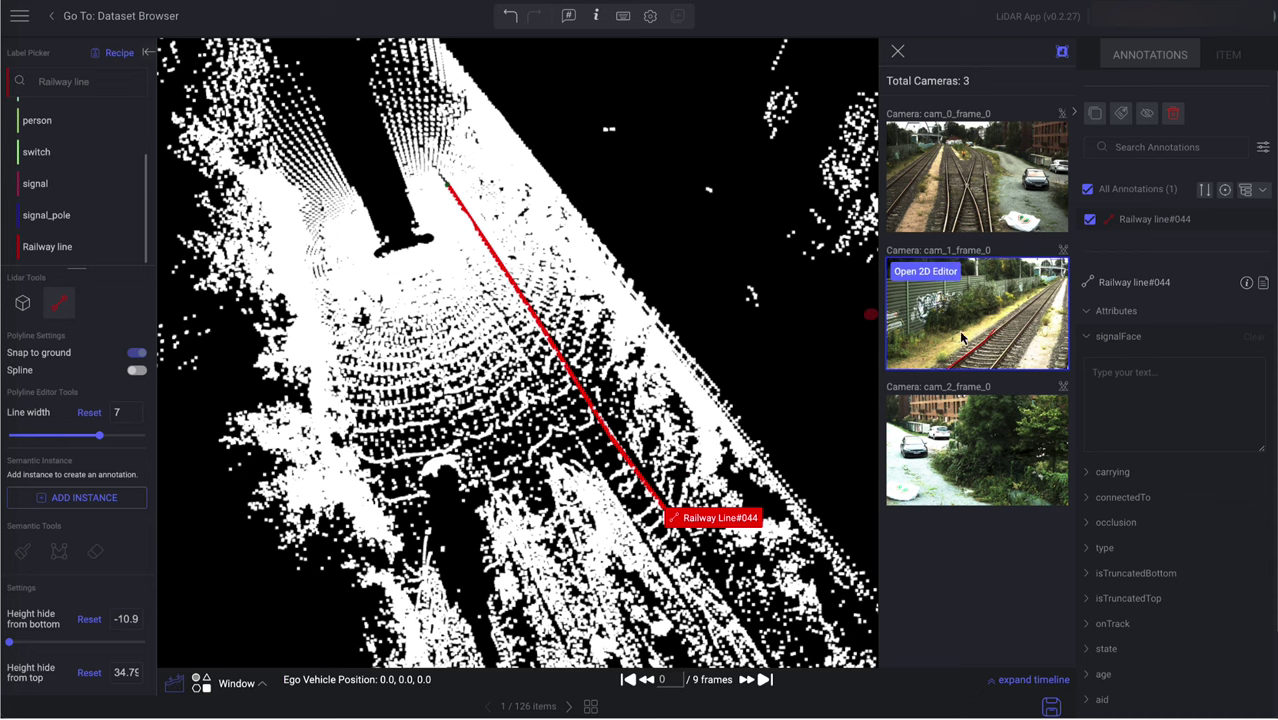
{"action": "left_click", "coordinate": [925, 271]}
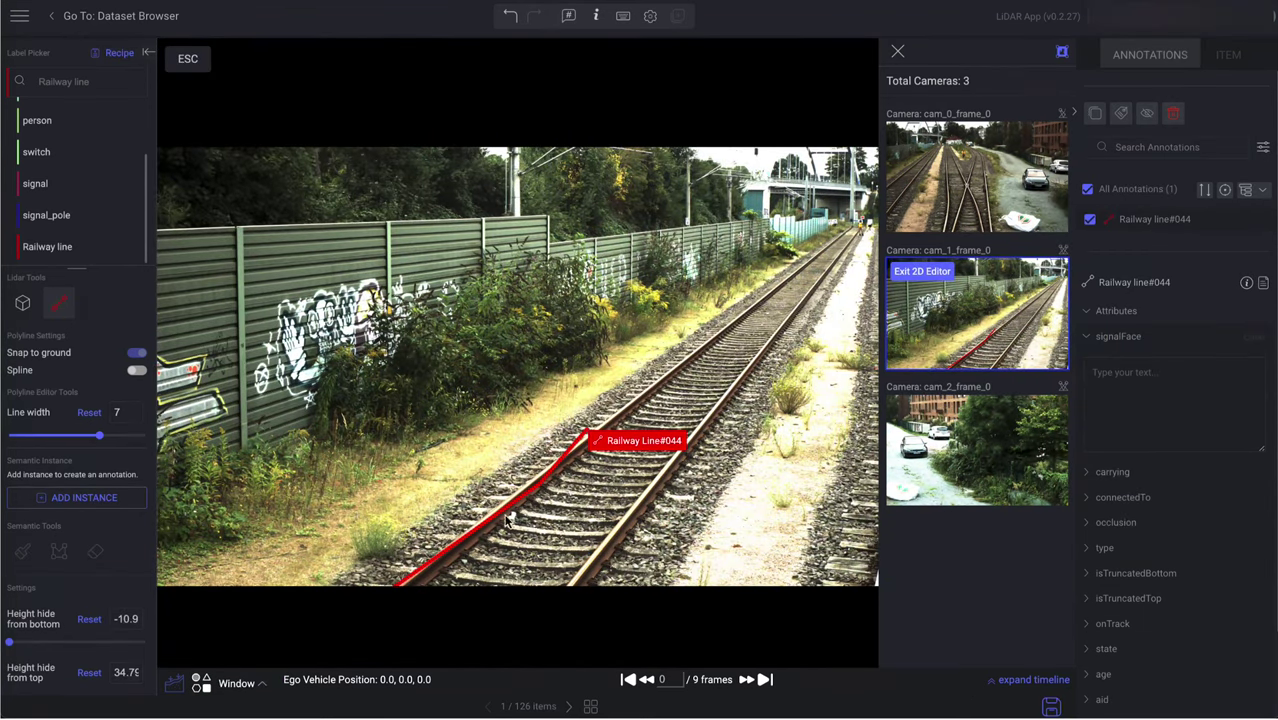
{"action": "left_click", "coordinate": [184, 62]}
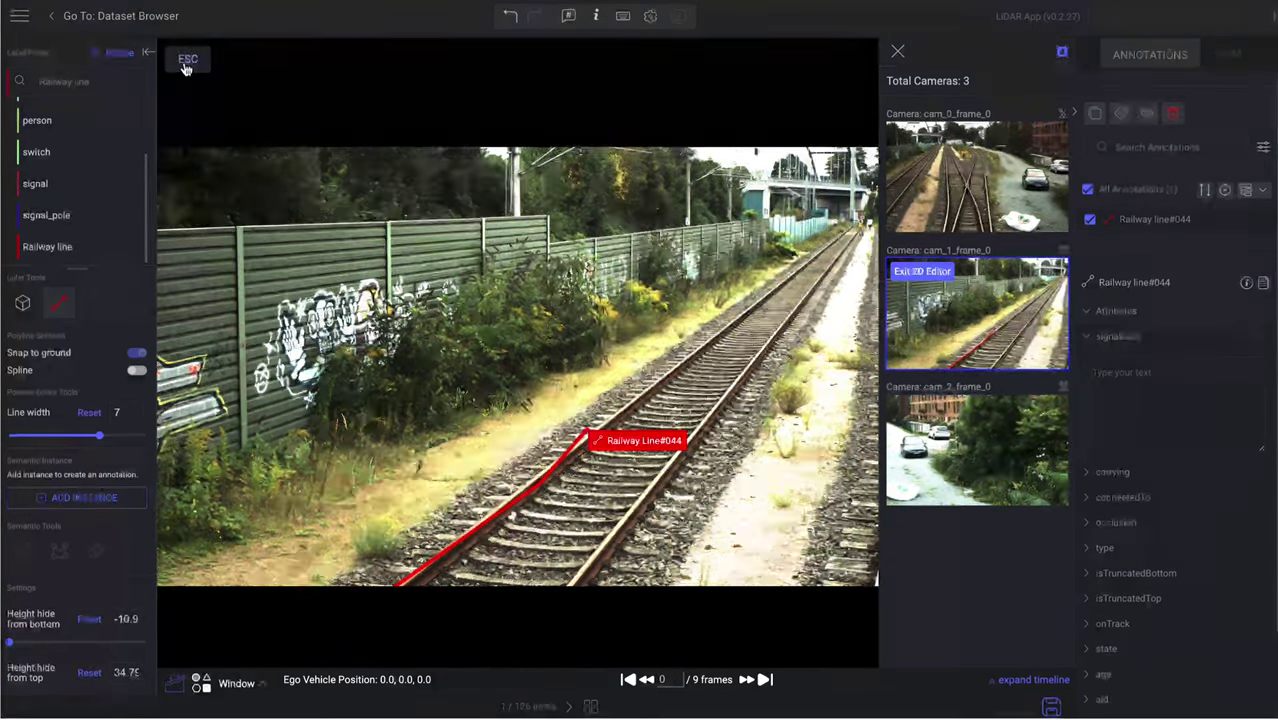
{"action": "left_click", "coordinate": [538, 318]}
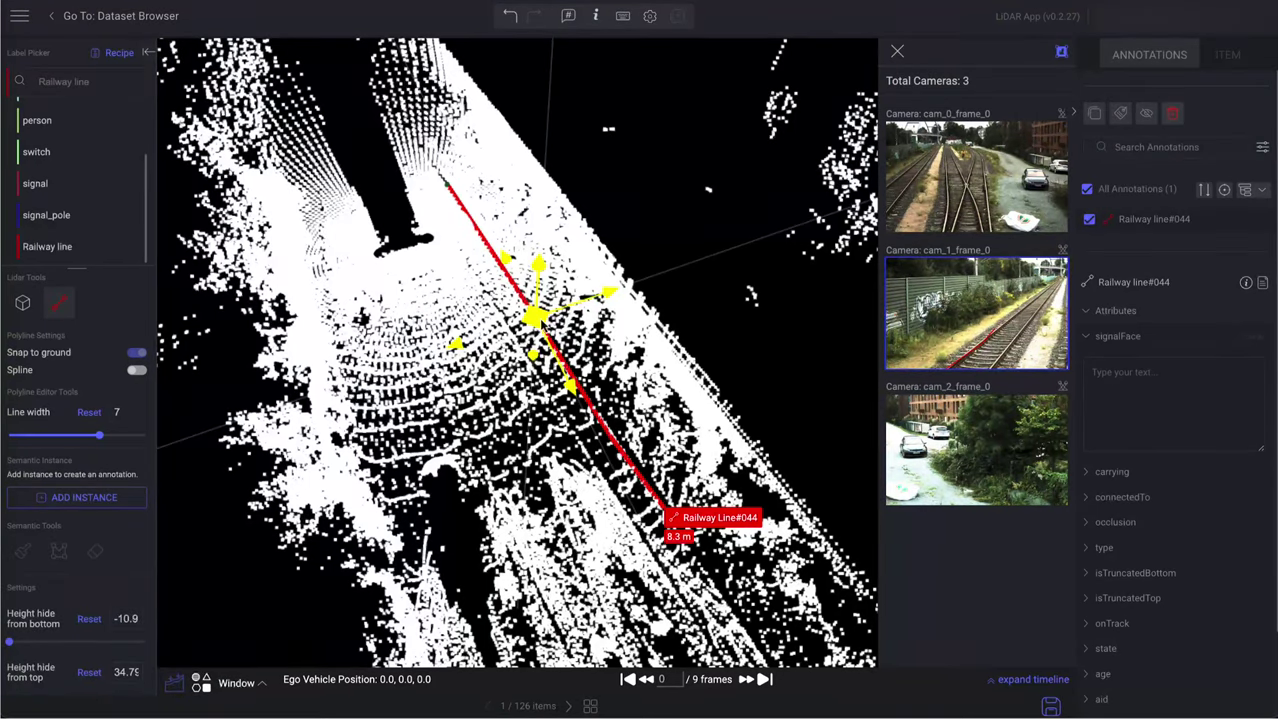
{"action": "mouse_move", "coordinate": [535, 318]}
{"action": "left_mouse_down"}
{"action": "mouse_move", "coordinate": [550, 300]}
{"action": "mouse_move", "coordinate": [528, 313]}
{"action": "left_mouse_up"}
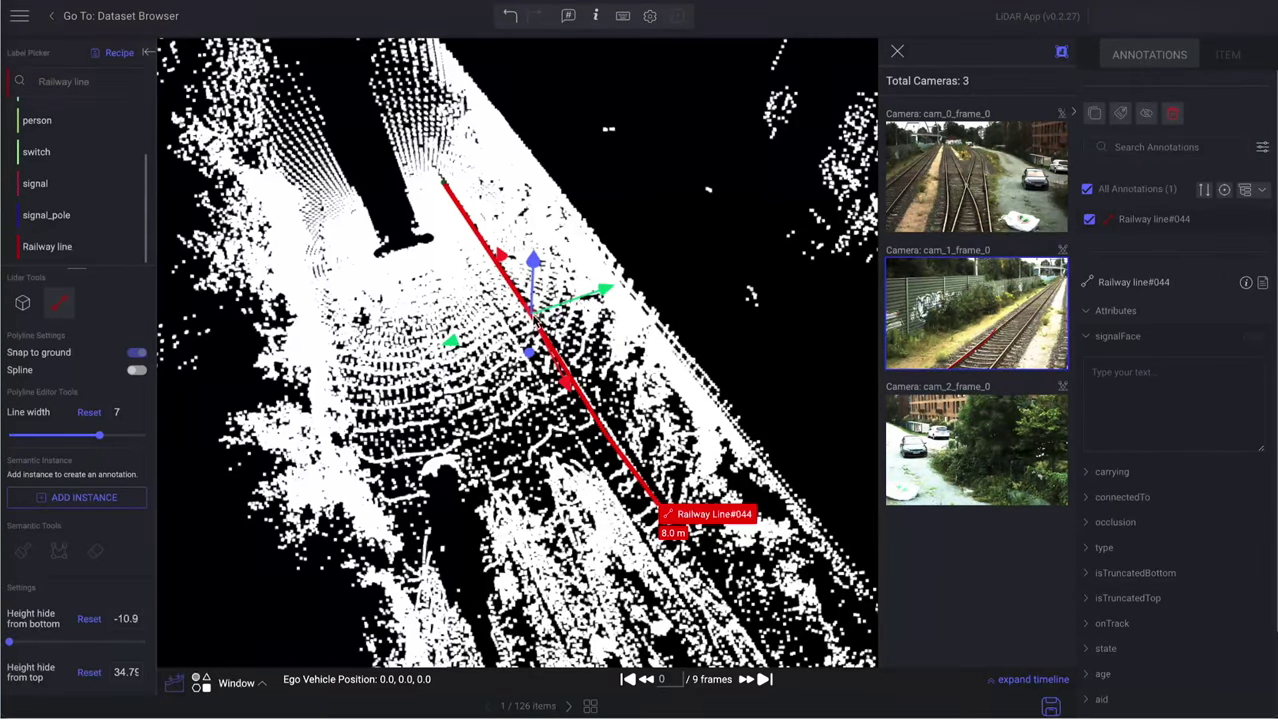
Set line width to 5.9 with Spline on, and start Railway line#046 along the other rail
{"action": "mouse_move", "coordinate": [103, 439]}
{"action": "left_mouse_down"}
{"action": "mouse_move", "coordinate": [60, 438]}
{"action": "mouse_move", "coordinate": [137, 441]}
{"action": "mouse_move", "coordinate": [83, 438]}
{"action": "left_mouse_up"}
{"action": "left_click", "coordinate": [140, 372]}
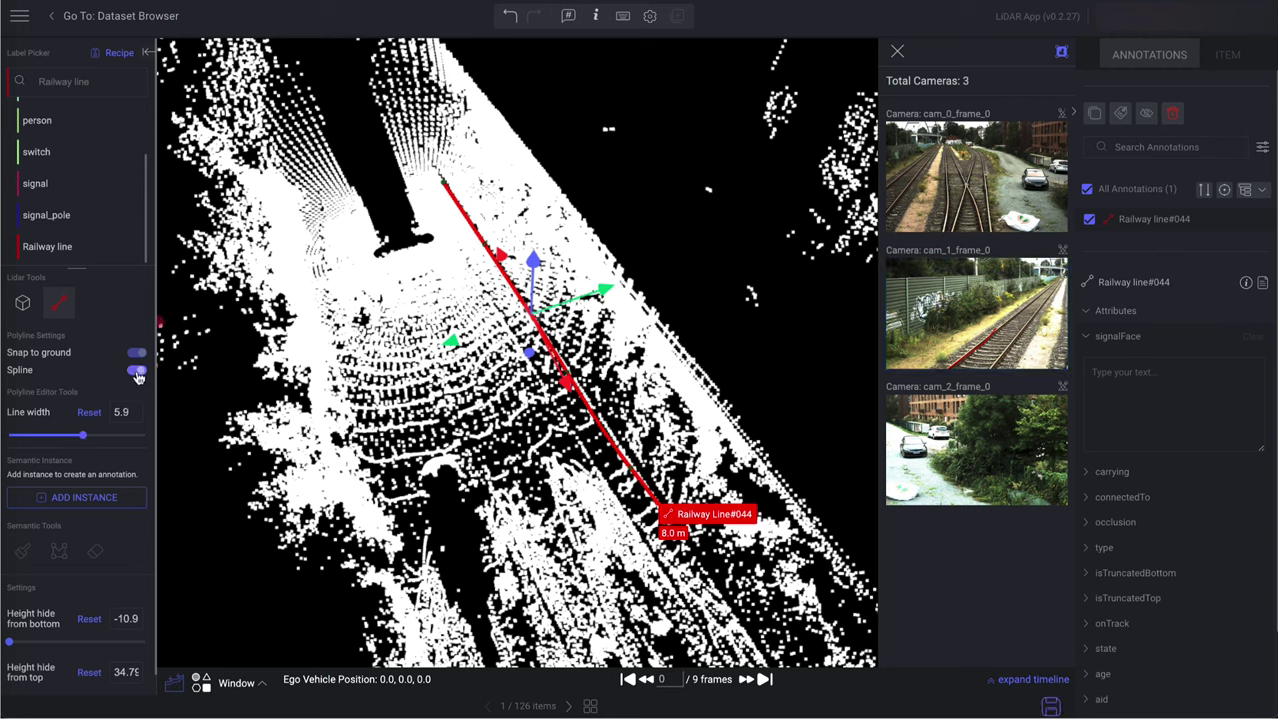
{"action": "left_click", "coordinate": [138, 372]}
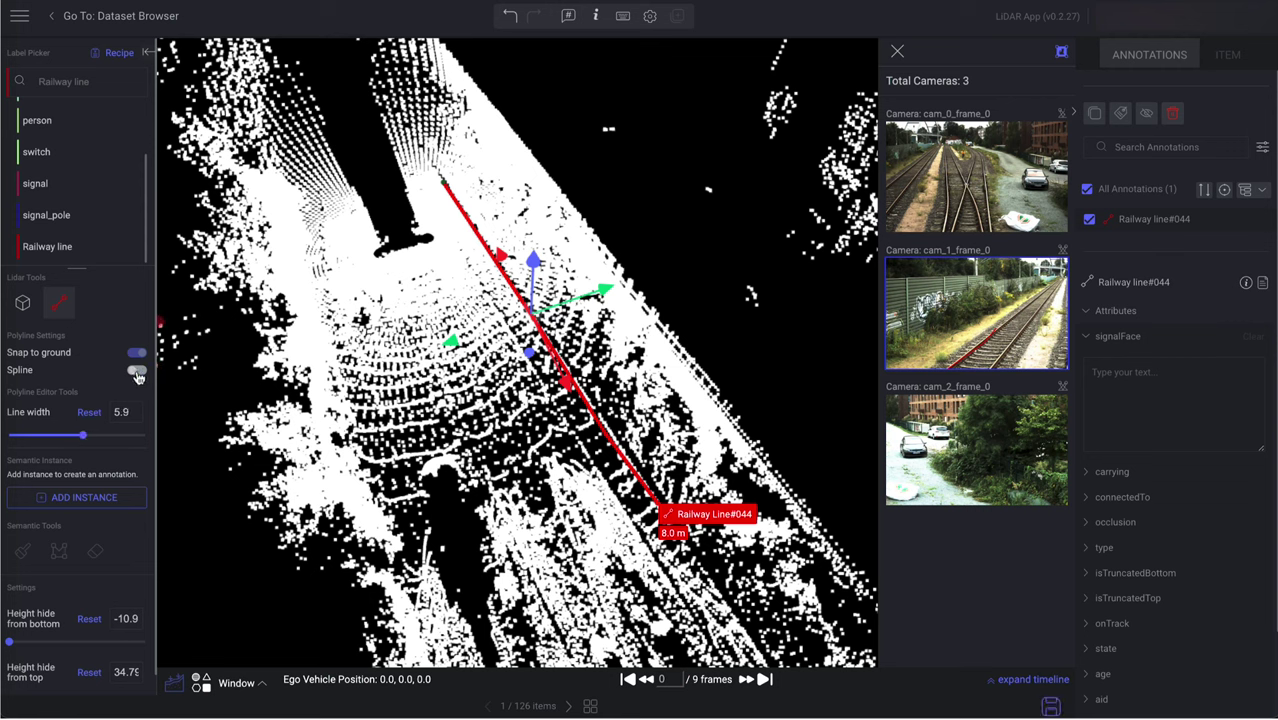
{"action": "left_click", "coordinate": [137, 373]}
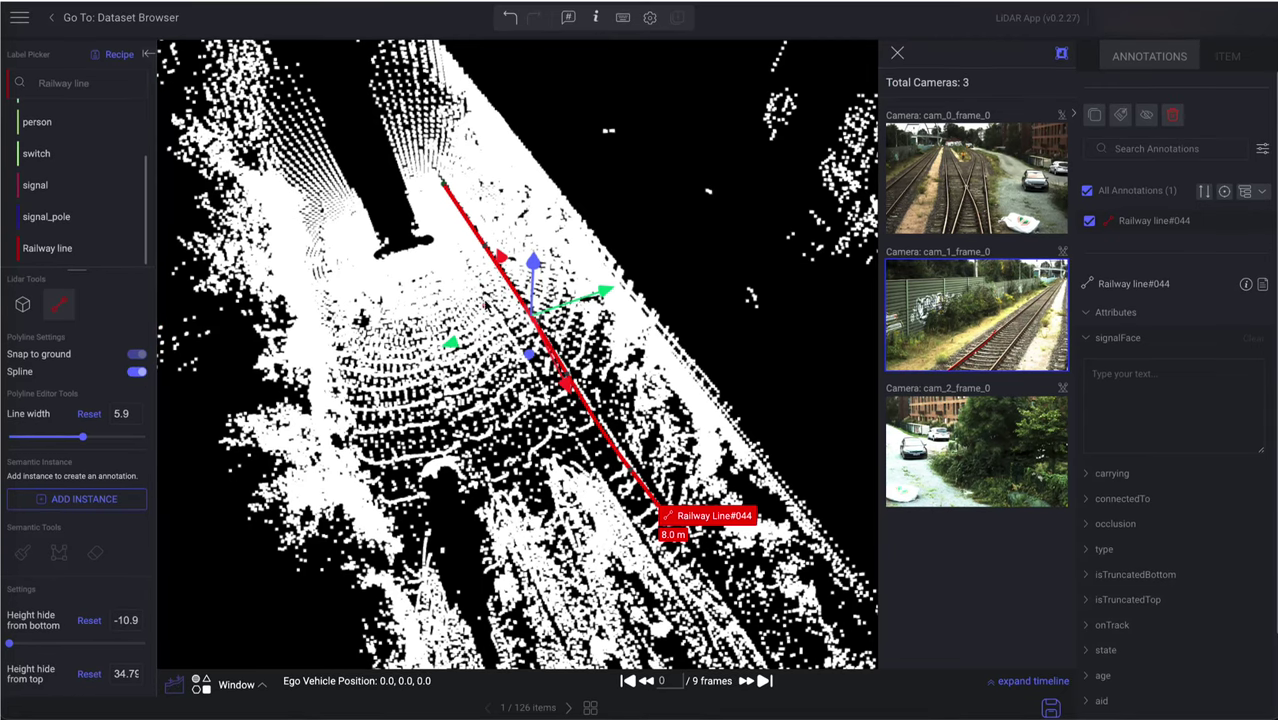
{"action": "left_click", "coordinate": [472, 281]}
{"action": "left_click", "coordinate": [652, 504]}
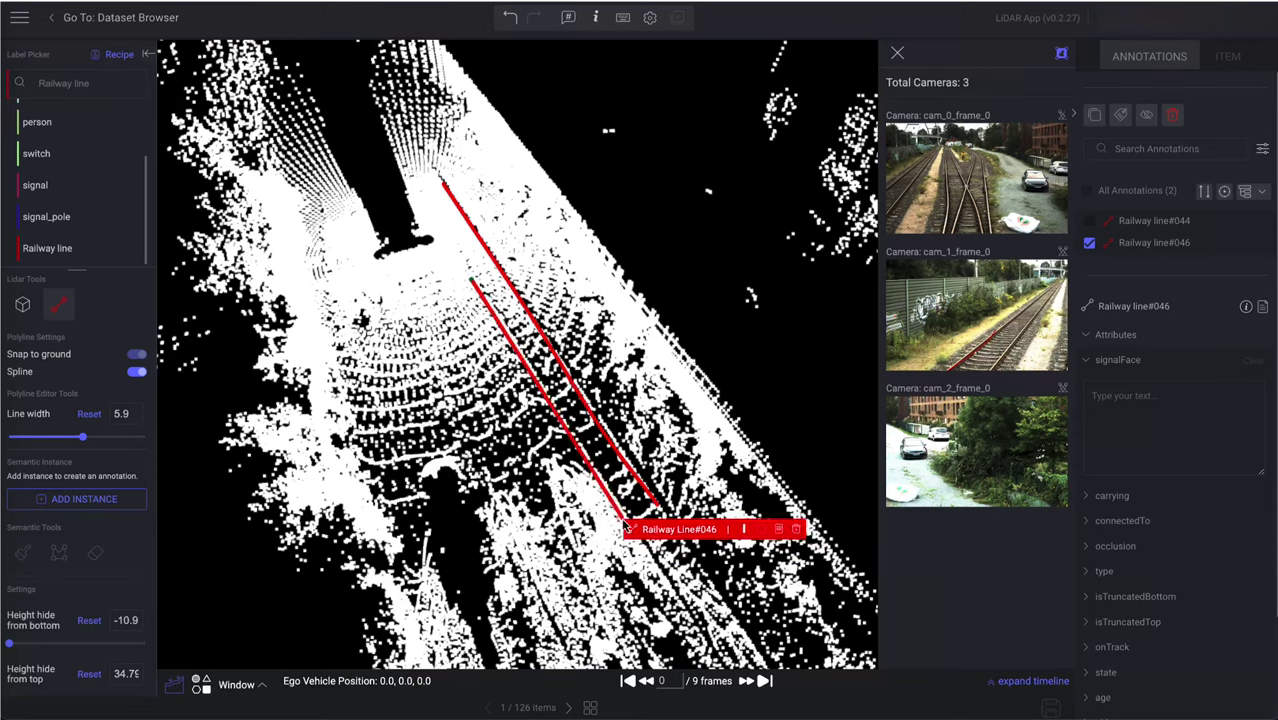
Extend Railway line#046 farther down the rail and reposition its points onto the rail
{"action": "left_click_drag", "start_coordinate": [609, 505], "coordinate": [676, 603]}
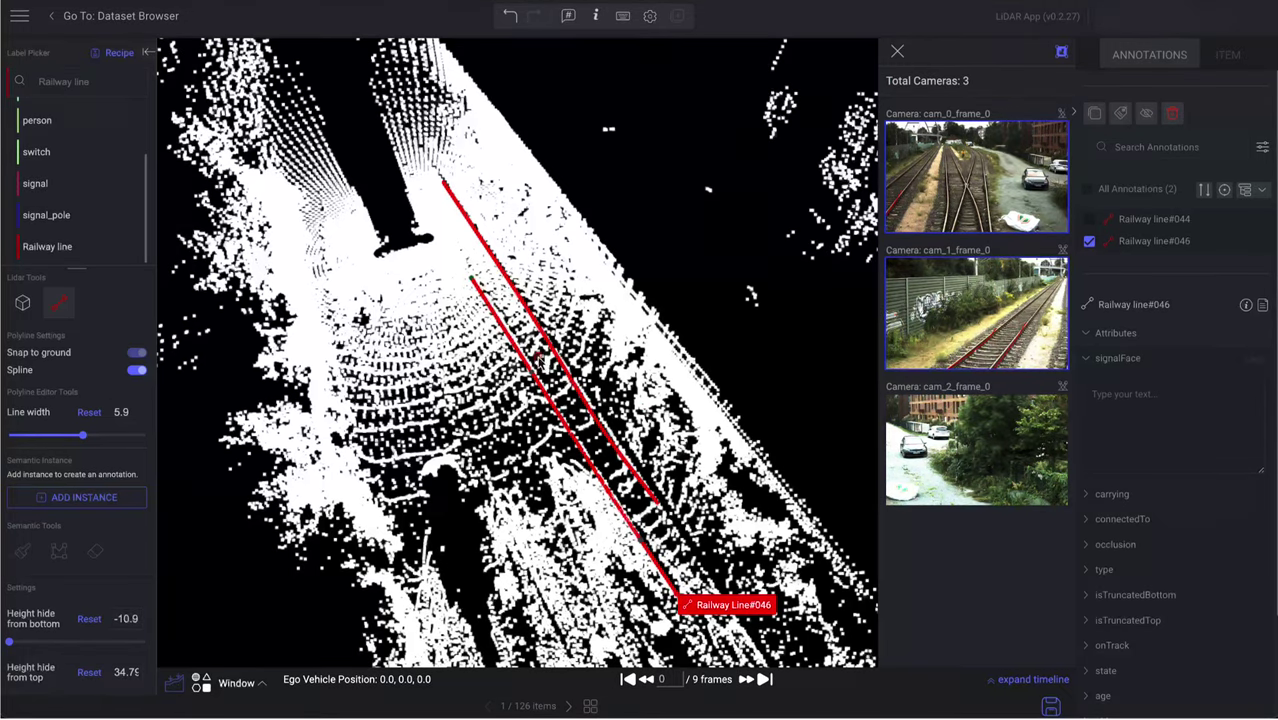
{"action": "scroll", "coordinate": [538, 383], "scroll_direction": "up", "scroll_amount": 5}
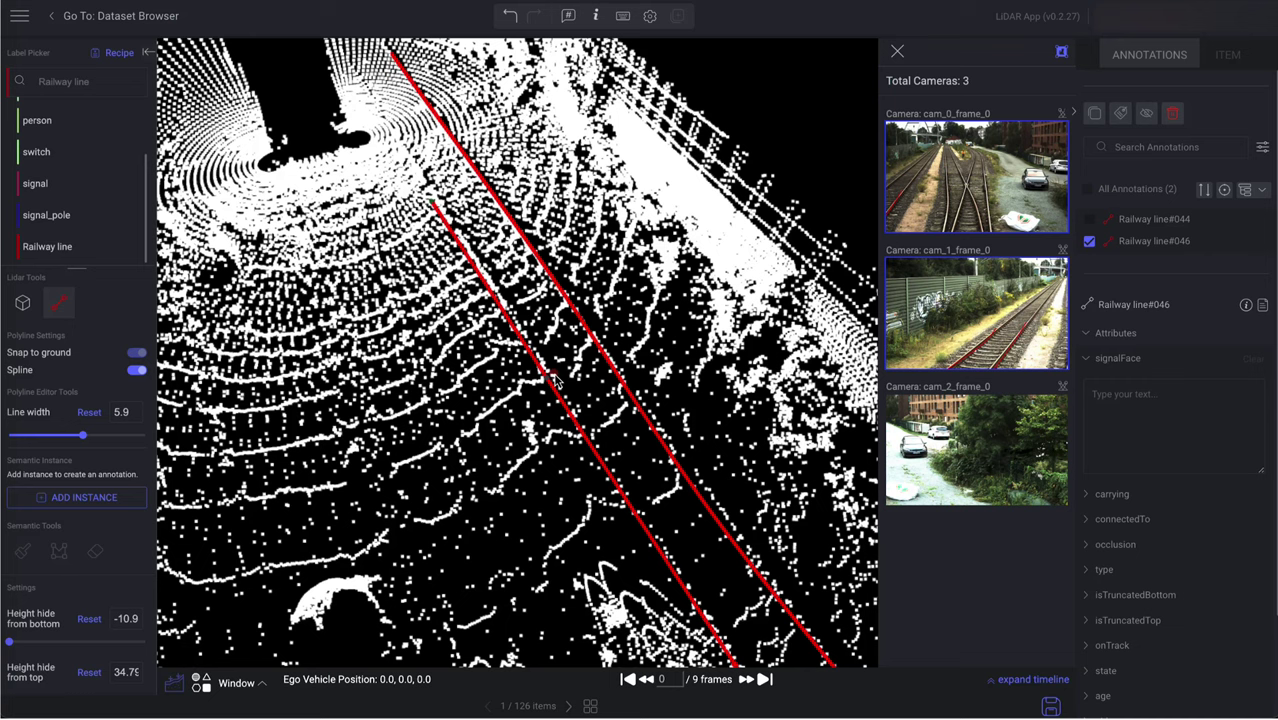
{"action": "left_click", "coordinate": [549, 381]}
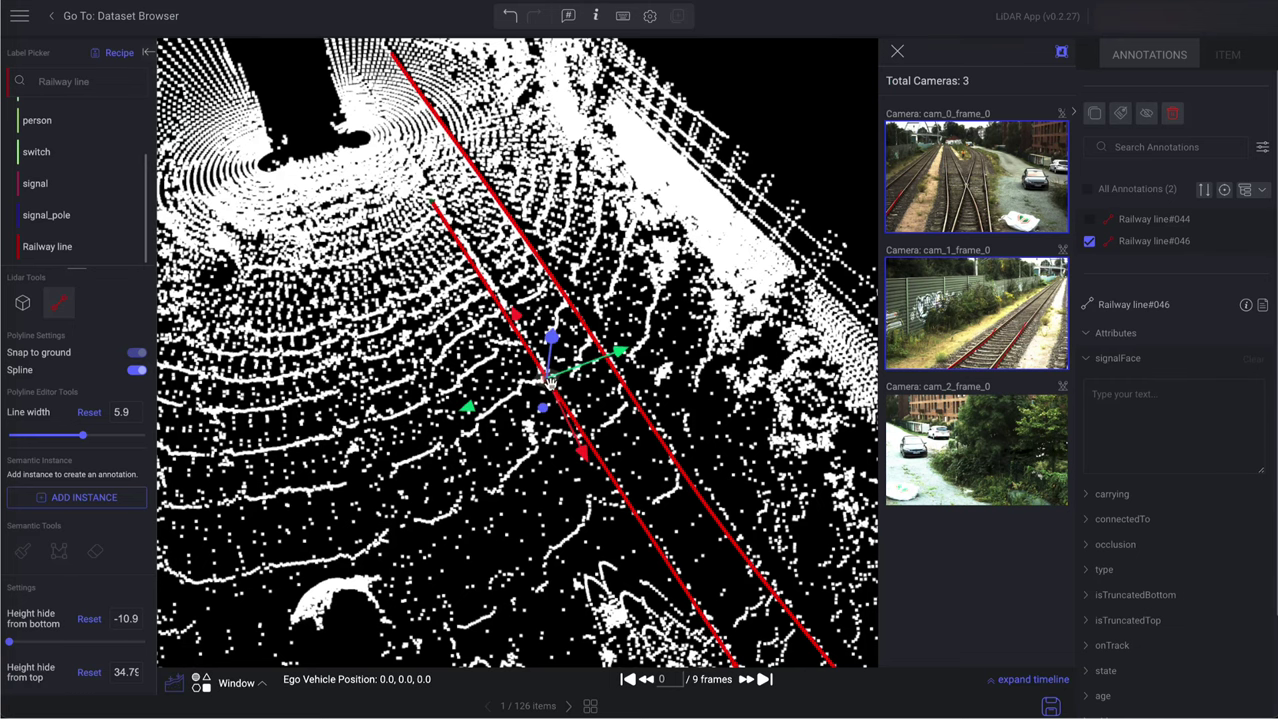
{"action": "left_click_drag", "start_coordinate": [549, 381], "coordinate": [559, 366]}
{"action": "scroll", "coordinate": [559, 366], "scroll_direction": "up", "scroll_amount": 3}
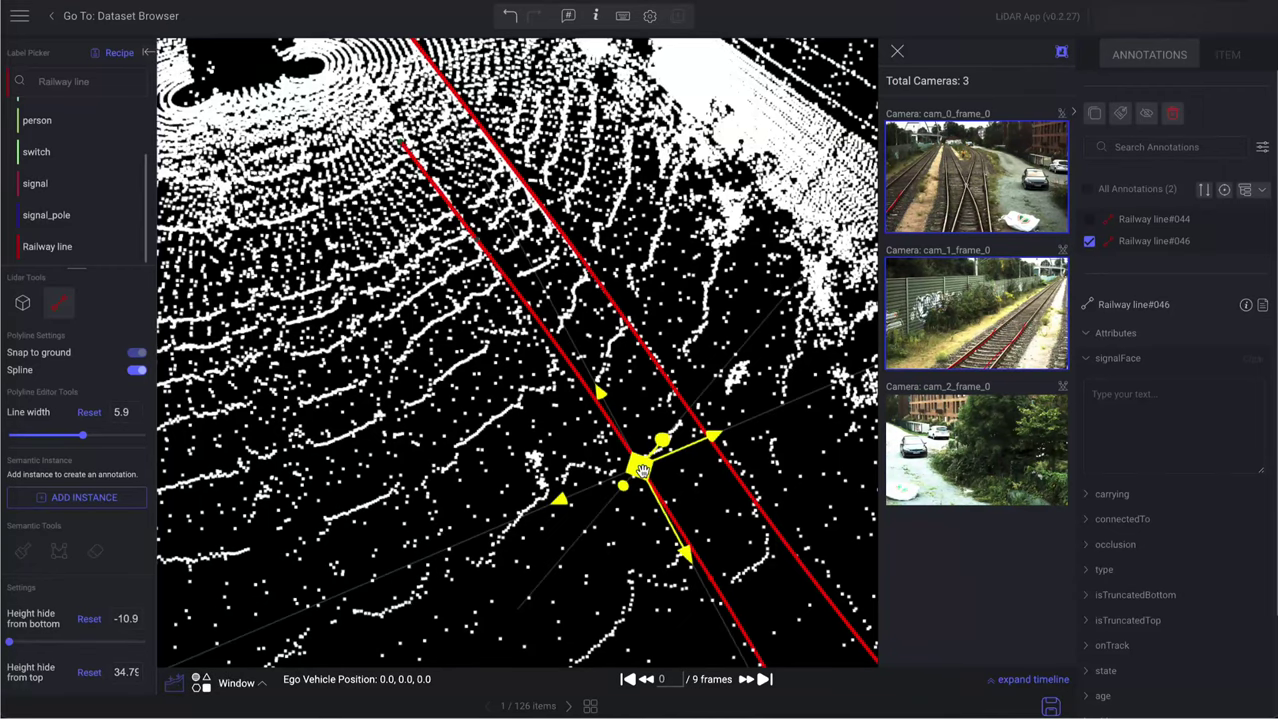
{"action": "left_click_drag", "start_coordinate": [642, 470], "coordinate": [639, 463]}
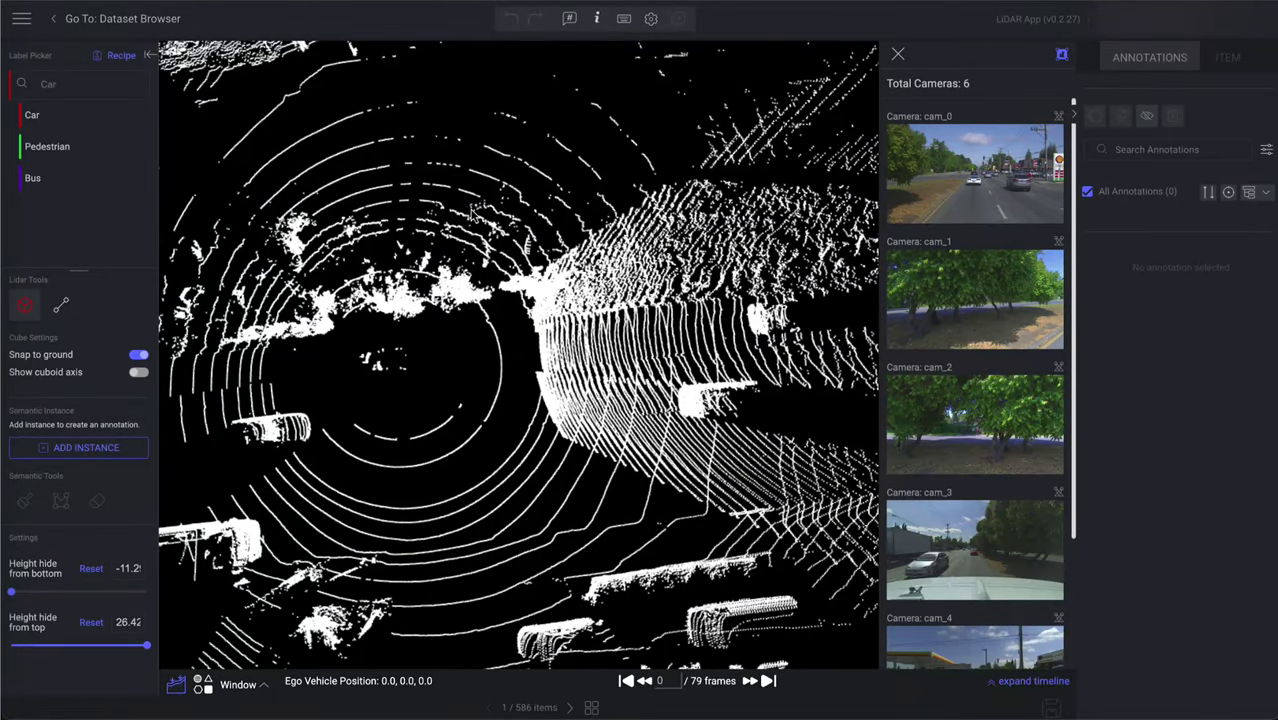
Enlarge the rendered point size to 3.4 and add a new Car instance annotation
{"action": "left_click", "coordinate": [651, 19]}
{"action": "left_click_drag", "start_coordinate": [587, 120], "coordinate": [614, 121]}
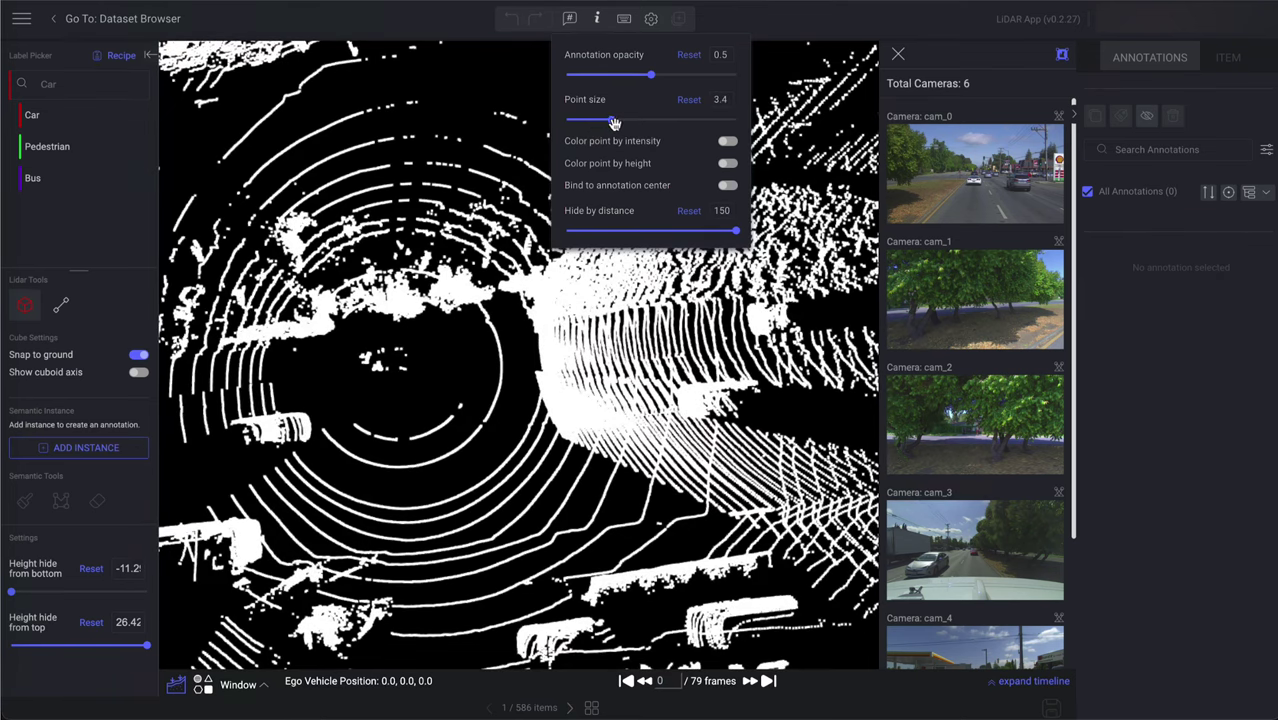
{"action": "left_click", "coordinate": [654, 24]}
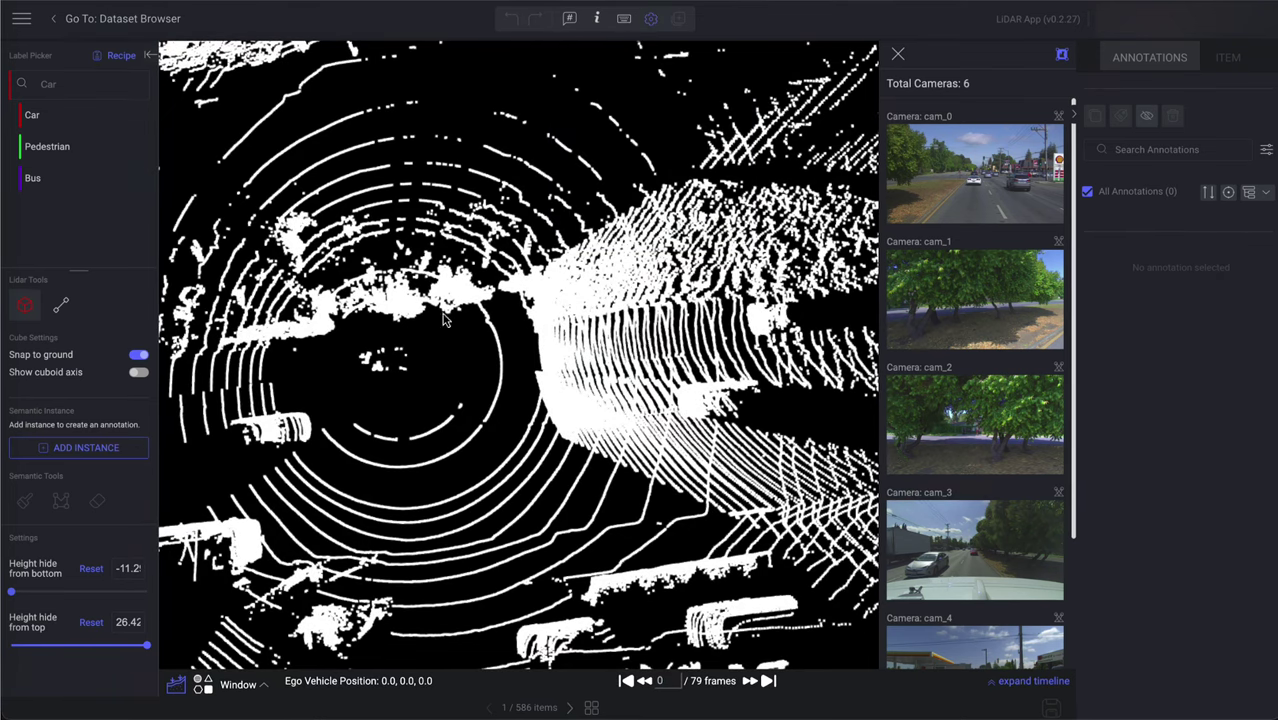
{"action": "left_click", "coordinate": [80, 448]}
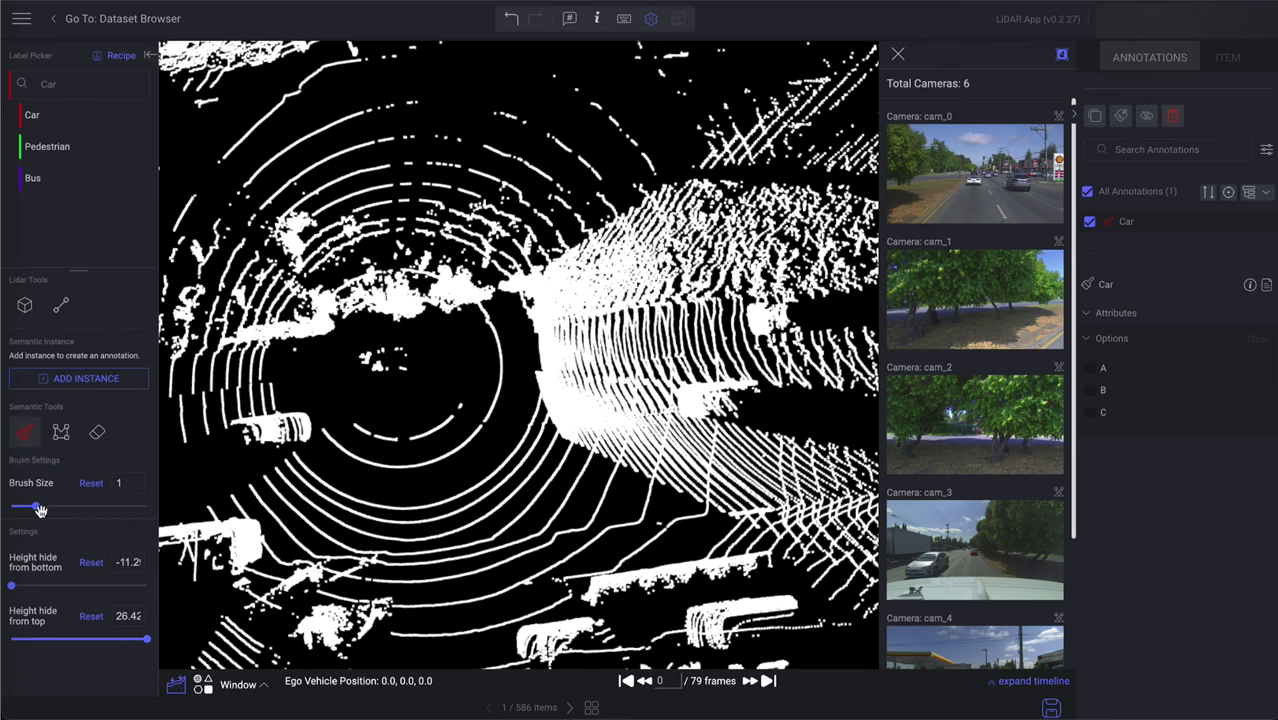
Set the brush size to 1.3, hide the ground points, and paint the left car cluster red
{"action": "left_click_drag", "start_coordinate": [36, 506], "coordinate": [71, 506]}
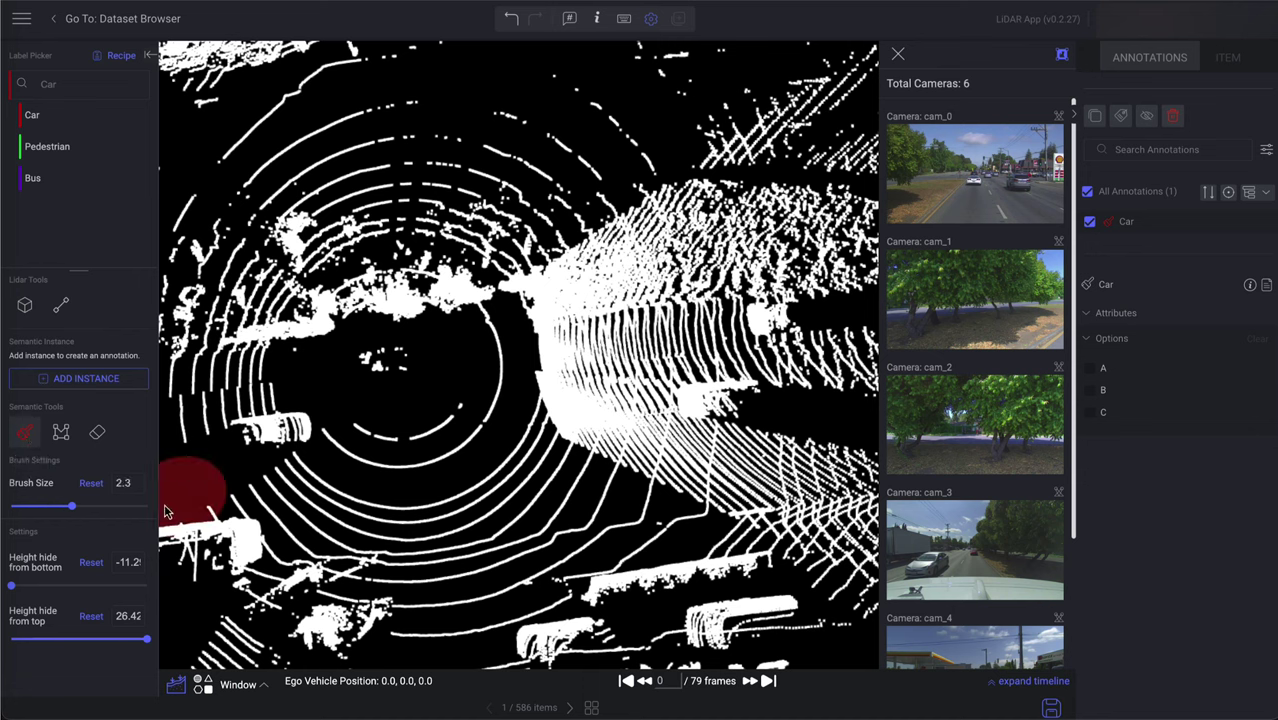
{"action": "left_click_drag", "start_coordinate": [75, 509], "coordinate": [45, 511]}
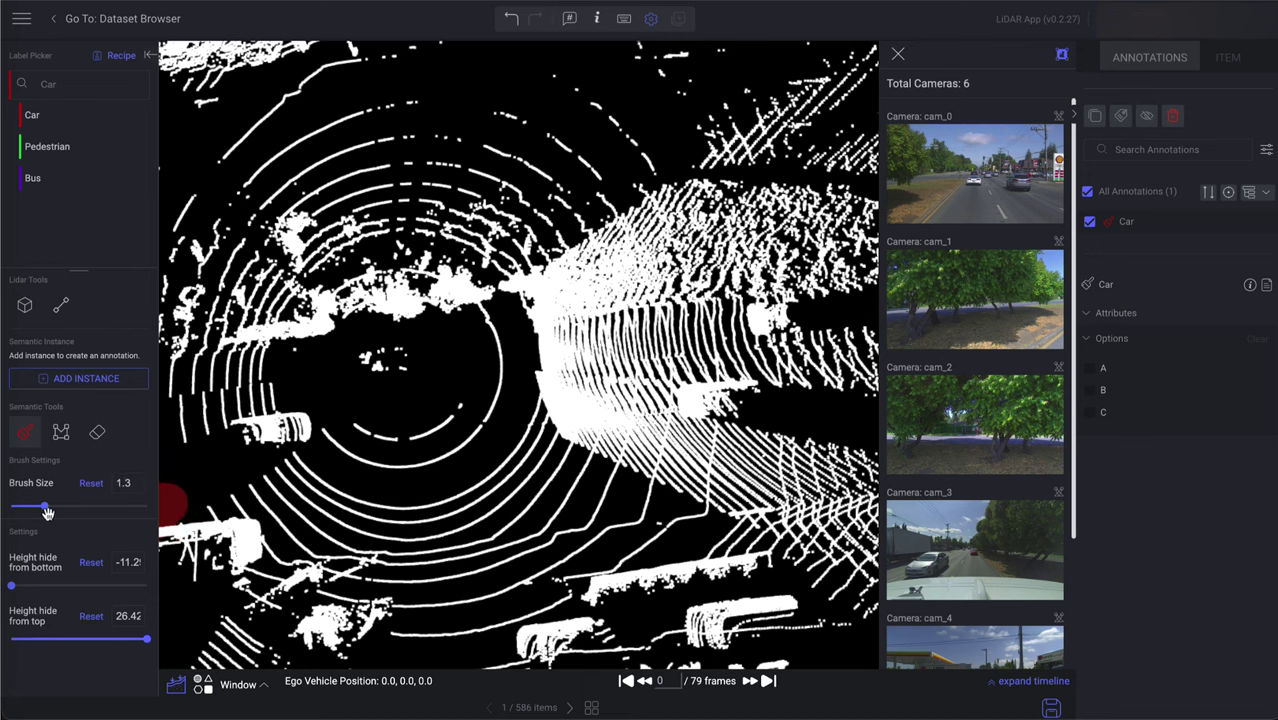
{"action": "left_click", "coordinate": [60, 434]}
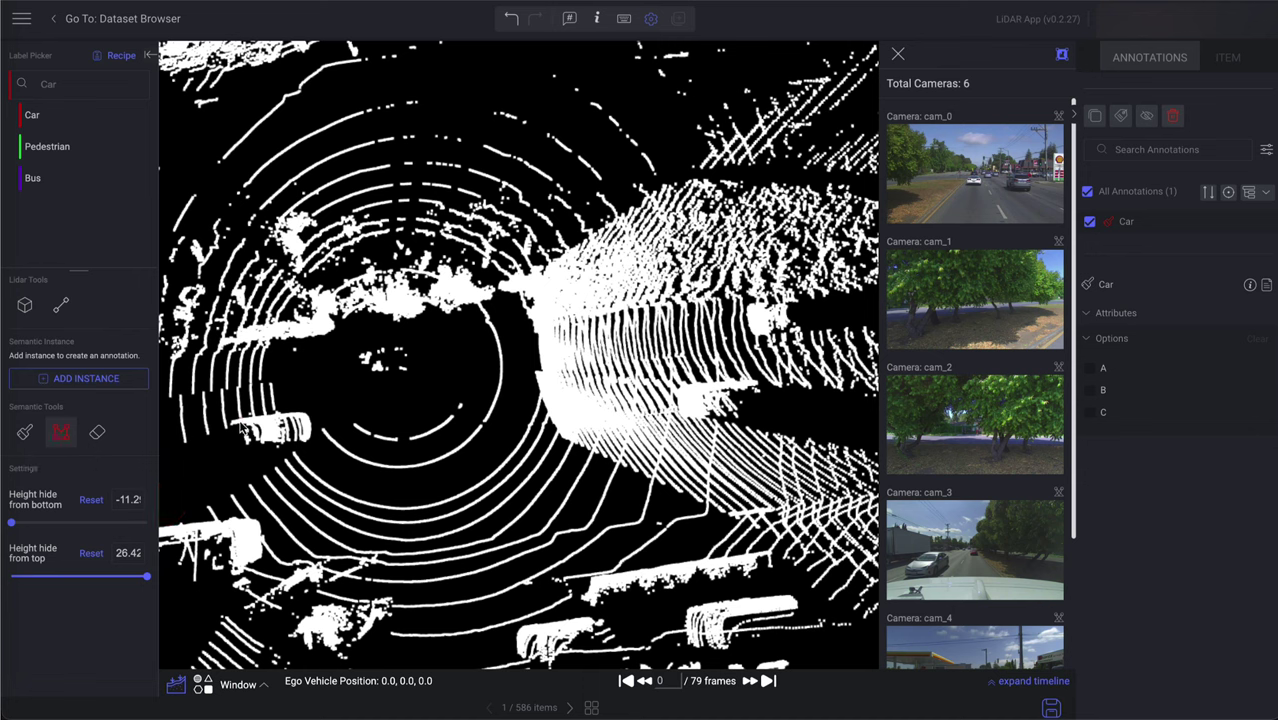
{"action": "left_click", "coordinate": [25, 434]}
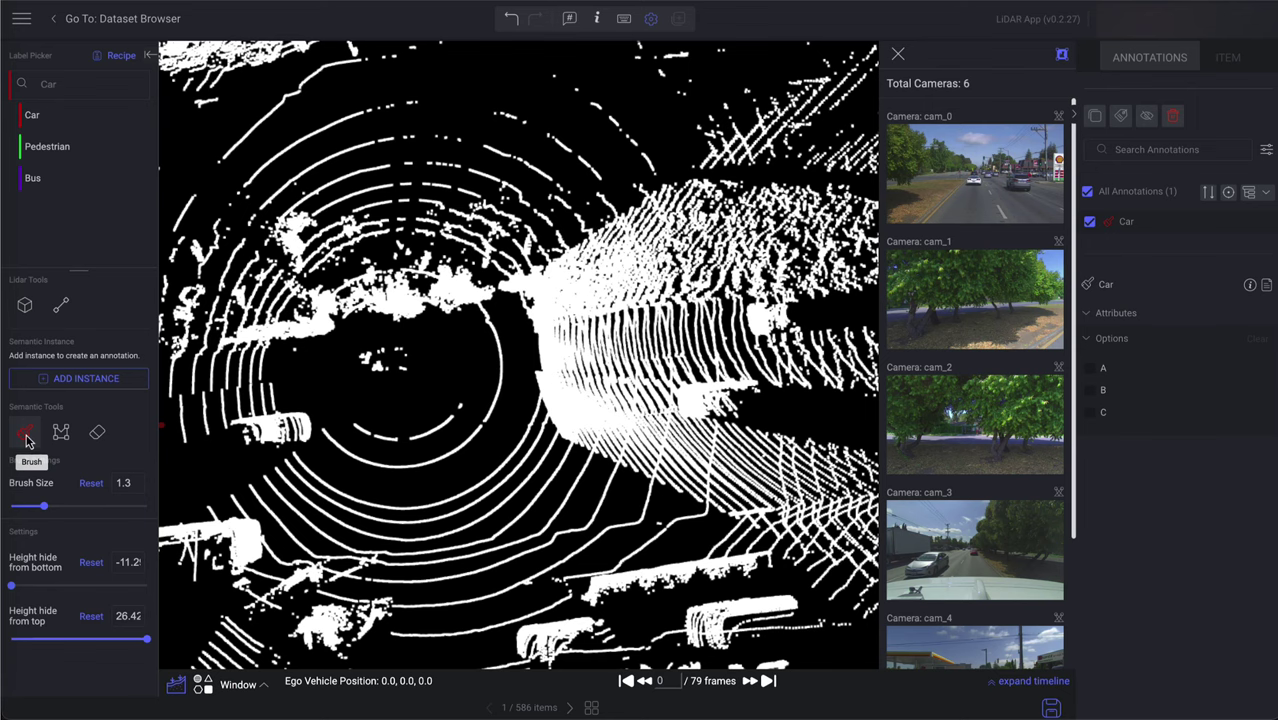
{"action": "left_click", "coordinate": [177, 688]}
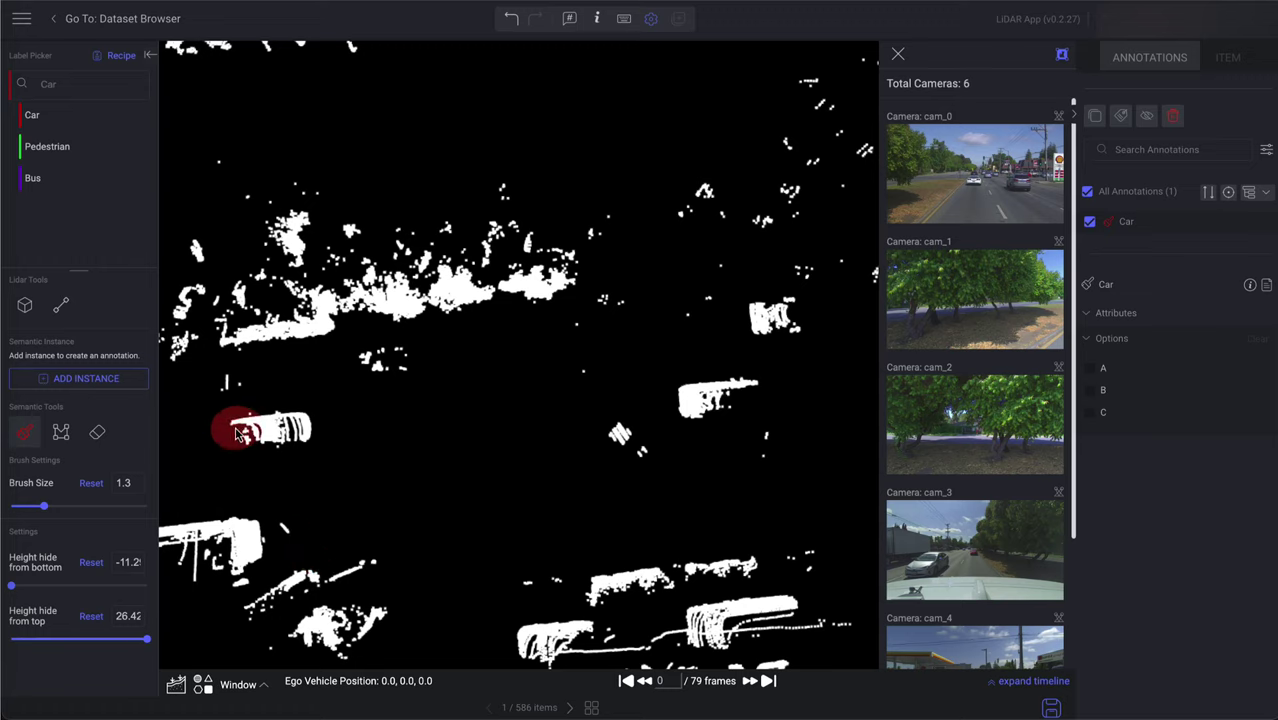
{"action": "mouse_move", "coordinate": [236, 432]}
{"action": "left_mouse_down"}
{"action": "mouse_move", "coordinate": [302, 435]}
{"action": "mouse_move", "coordinate": [311, 462]}
{"action": "left_mouse_up"}
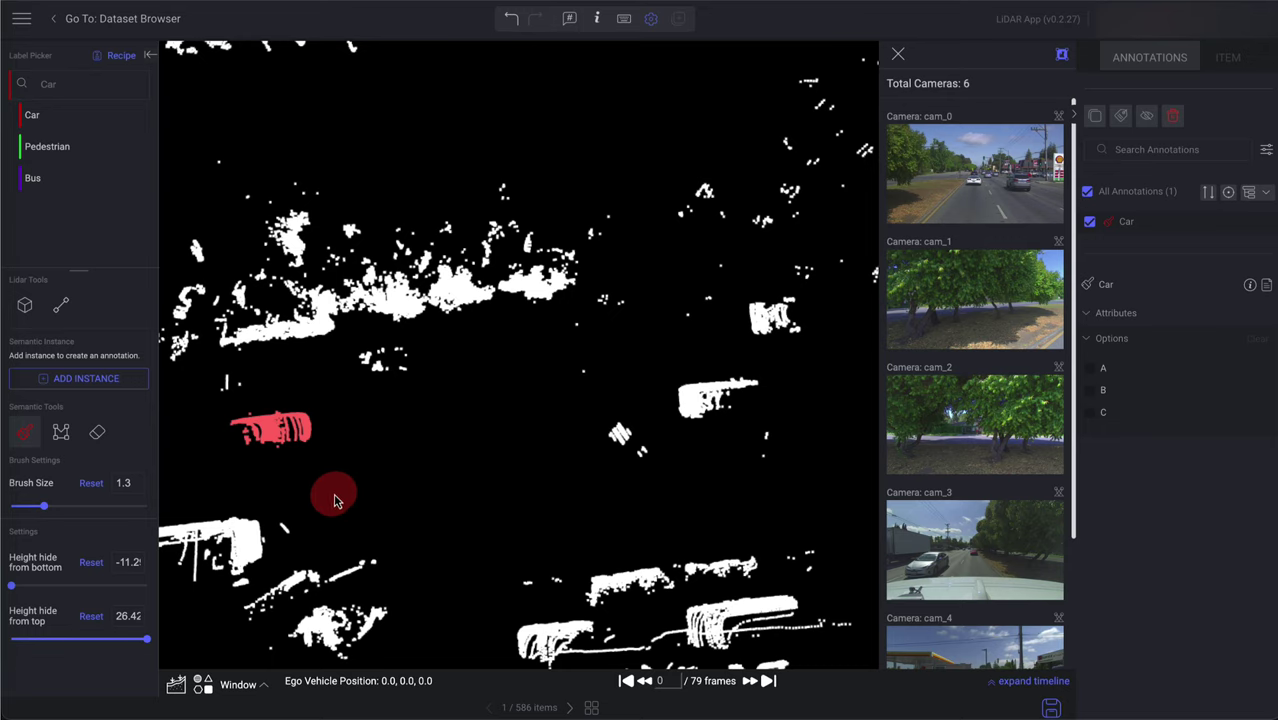
Add a second Car instance and outline the car cluster with a Polygon to Instance shape
{"action": "left_click", "coordinate": [71, 381]}
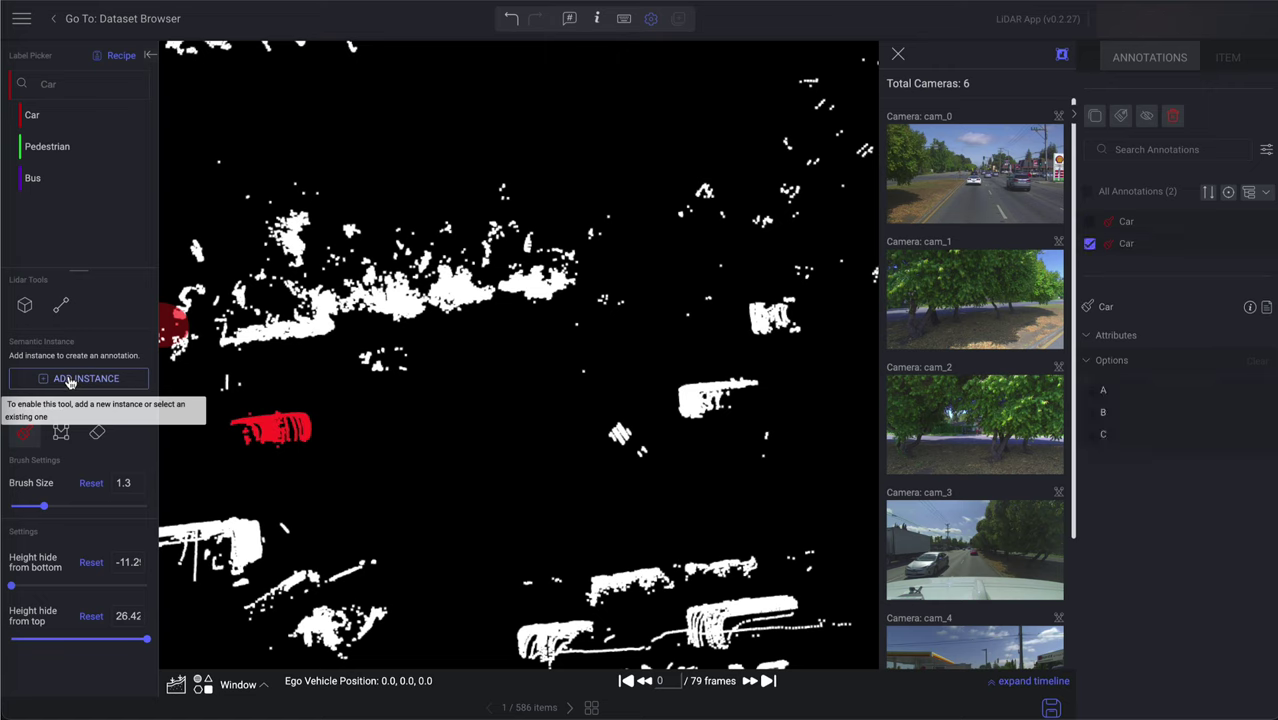
{"action": "left_click", "coordinate": [63, 440]}
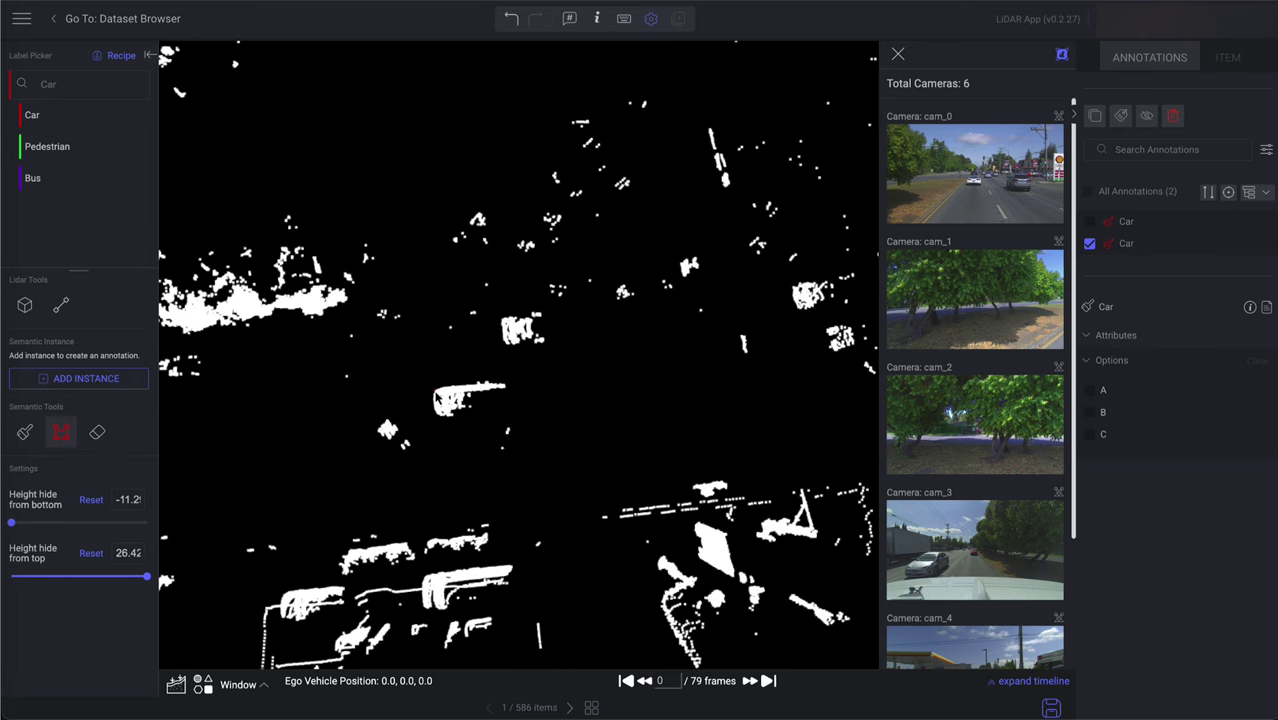
{"action": "left_click", "coordinate": [506, 405]}
{"action": "left_click", "coordinate": [466, 417]}
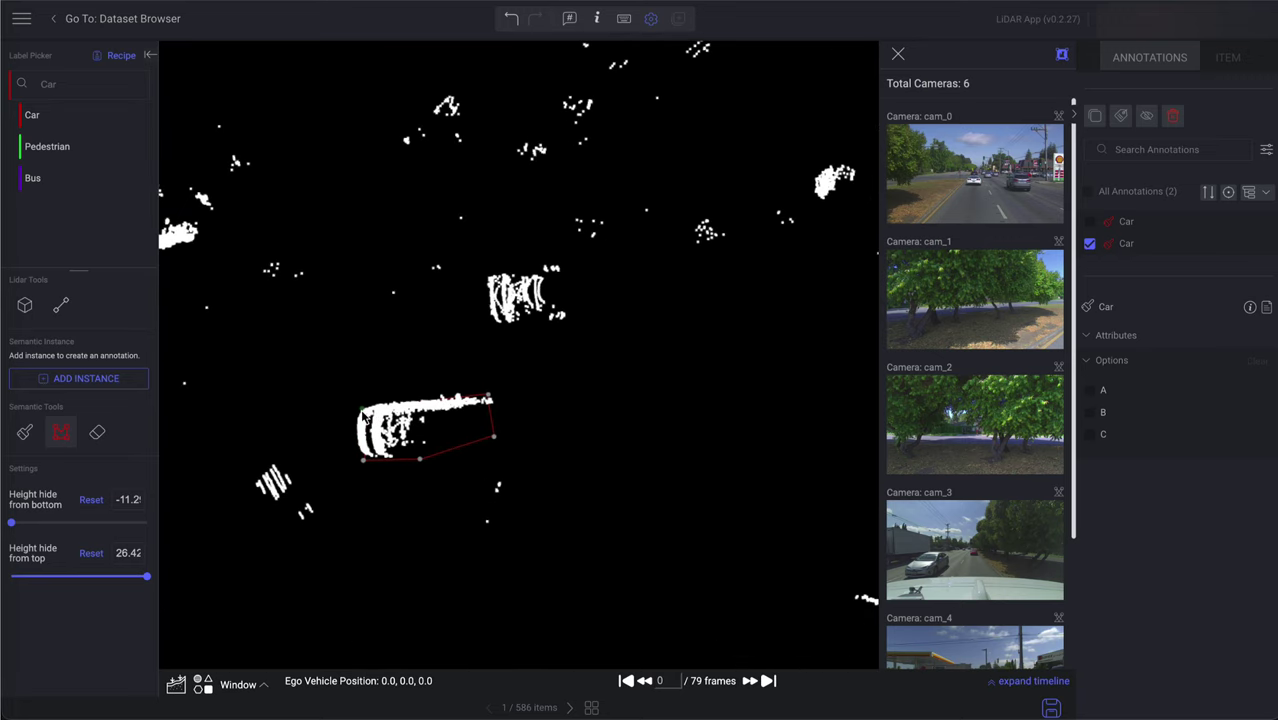
{"action": "left_click", "coordinate": [361, 409]}
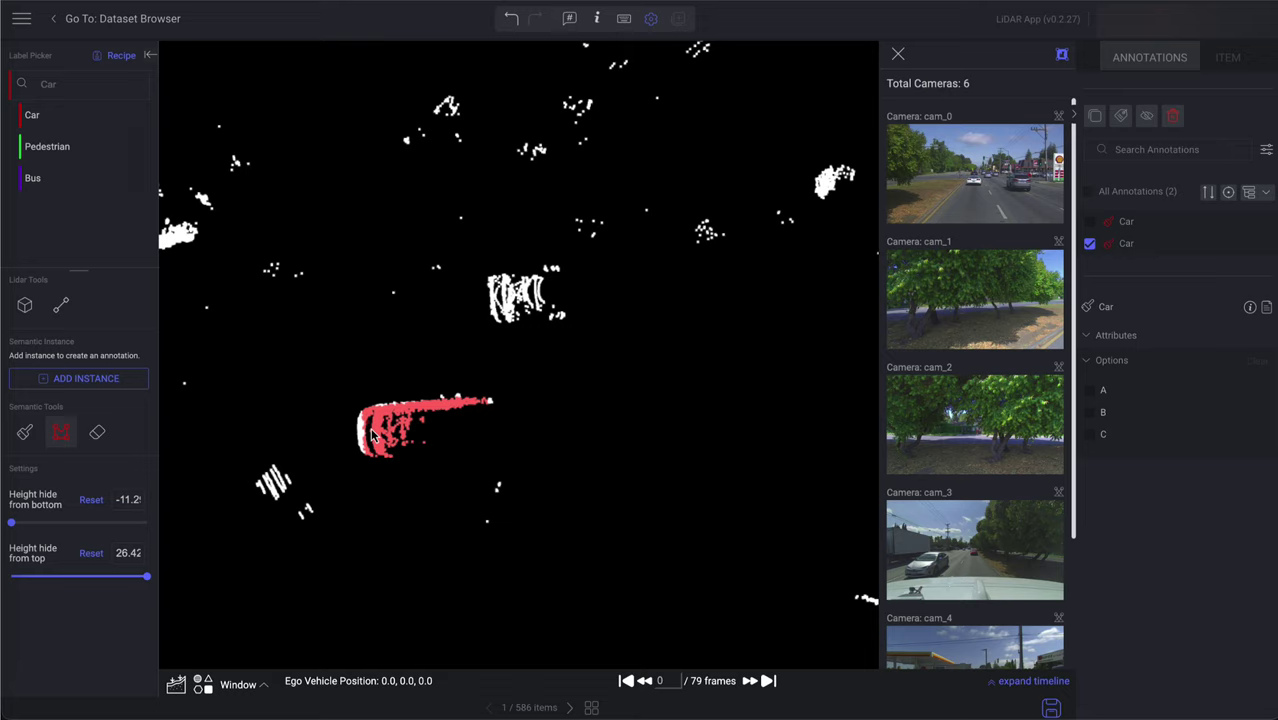
Set the Height hide from bottom cutoff to -5.9 and from top to 4.1
{"action": "scroll", "coordinate": [372, 432], "scroll_direction": "down", "scroll_amount": 5}
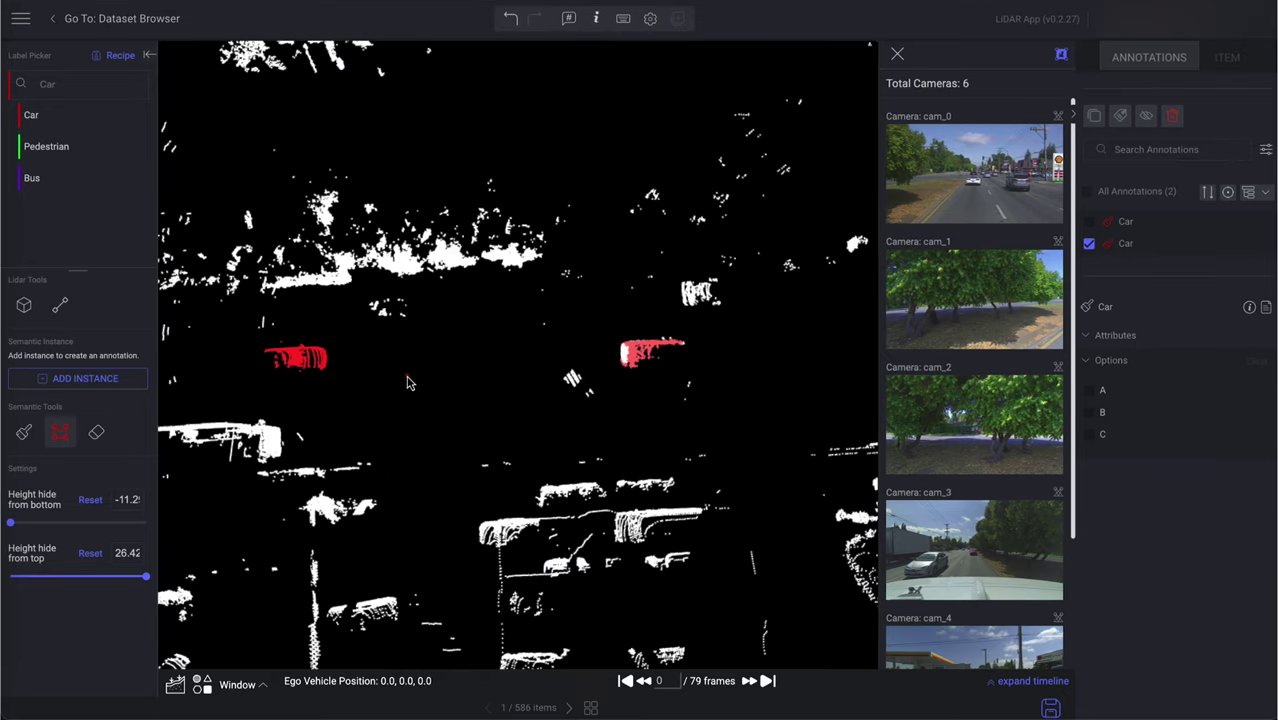
{"action": "left_click_drag", "start_coordinate": [407, 382], "coordinate": [514, 364]}
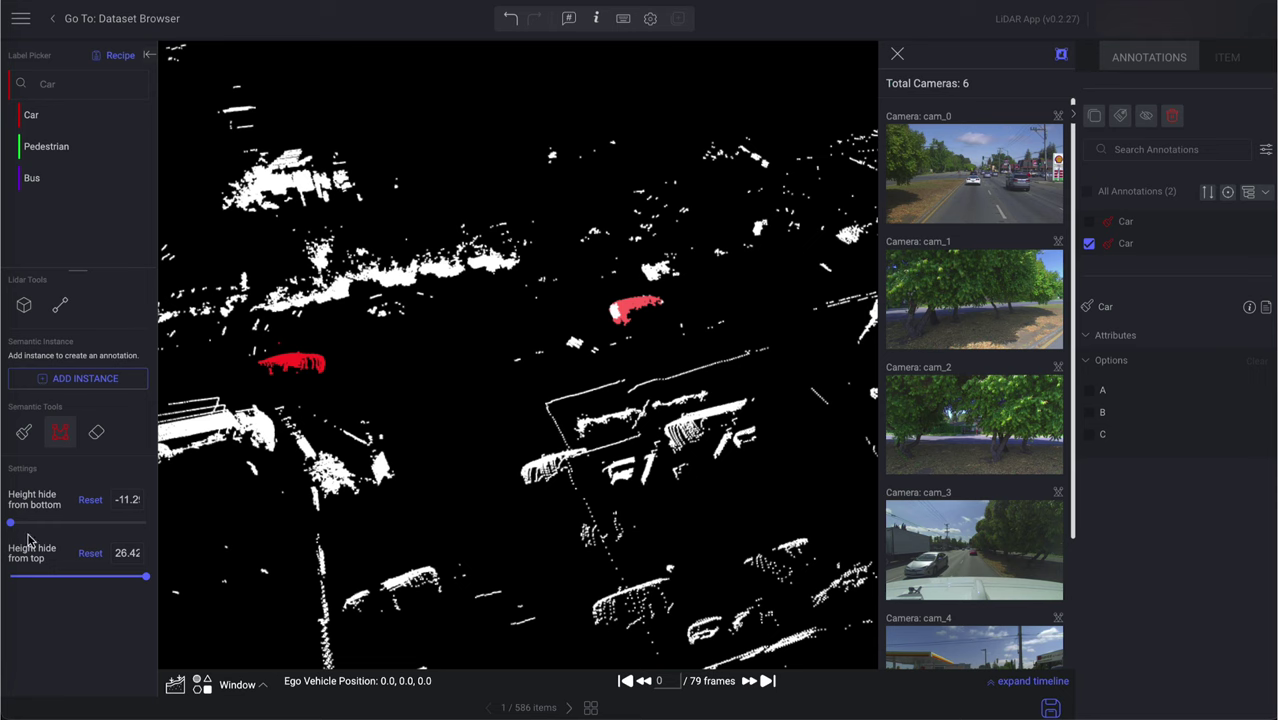
{"action": "mouse_move", "coordinate": [15, 529]}
{"action": "left_mouse_down"}
{"action": "mouse_move", "coordinate": [58, 521]}
{"action": "mouse_move", "coordinate": [29, 523]}
{"action": "left_mouse_up"}
{"action": "left_click_drag", "start_coordinate": [155, 577], "coordinate": [67, 578]}
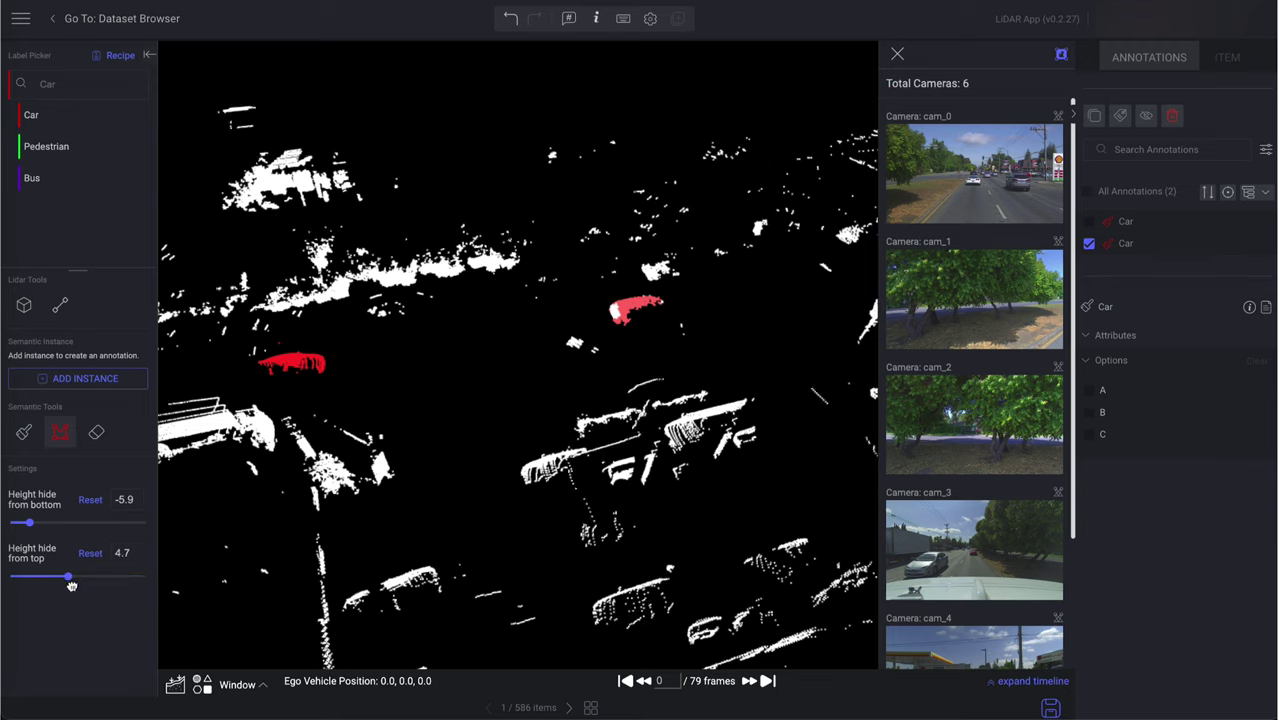
{"action": "left_click_drag", "start_coordinate": [427, 514], "coordinate": [423, 420]}
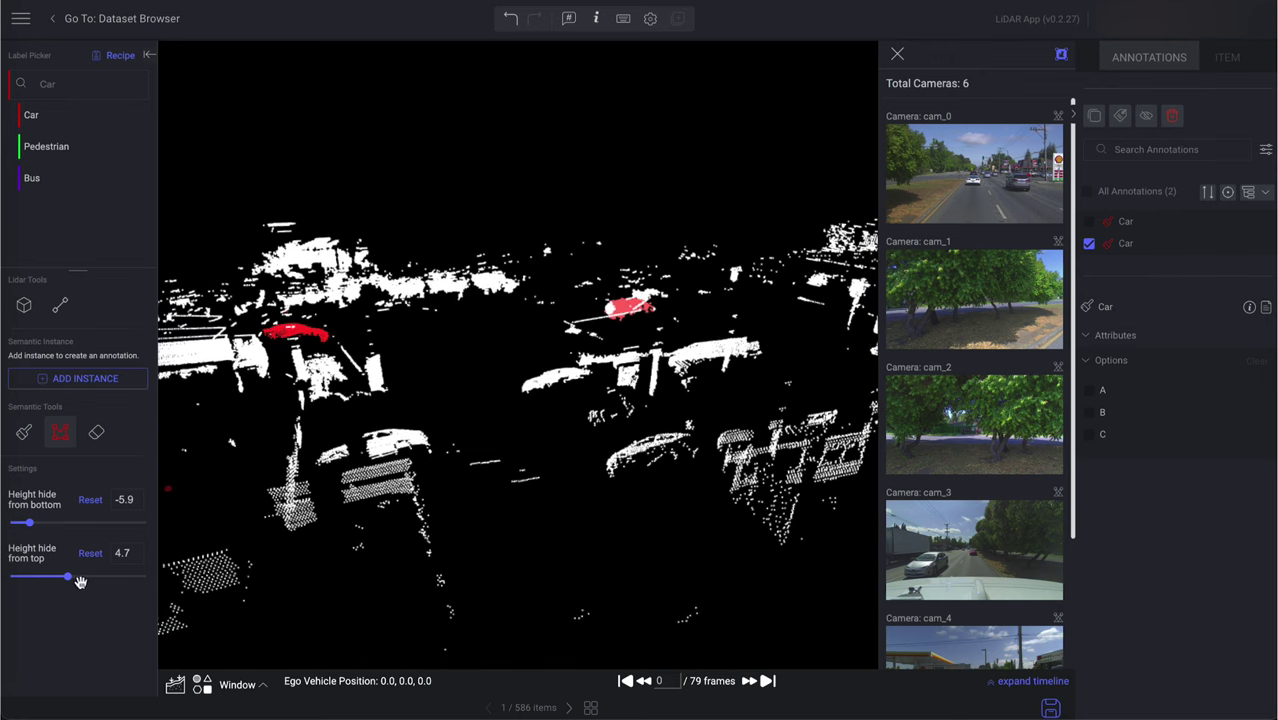
{"action": "mouse_move", "coordinate": [67, 578]}
{"action": "left_mouse_down"}
{"action": "mouse_move", "coordinate": [48, 579]}
{"action": "mouse_move", "coordinate": [83, 578]}
{"action": "left_mouse_up"}
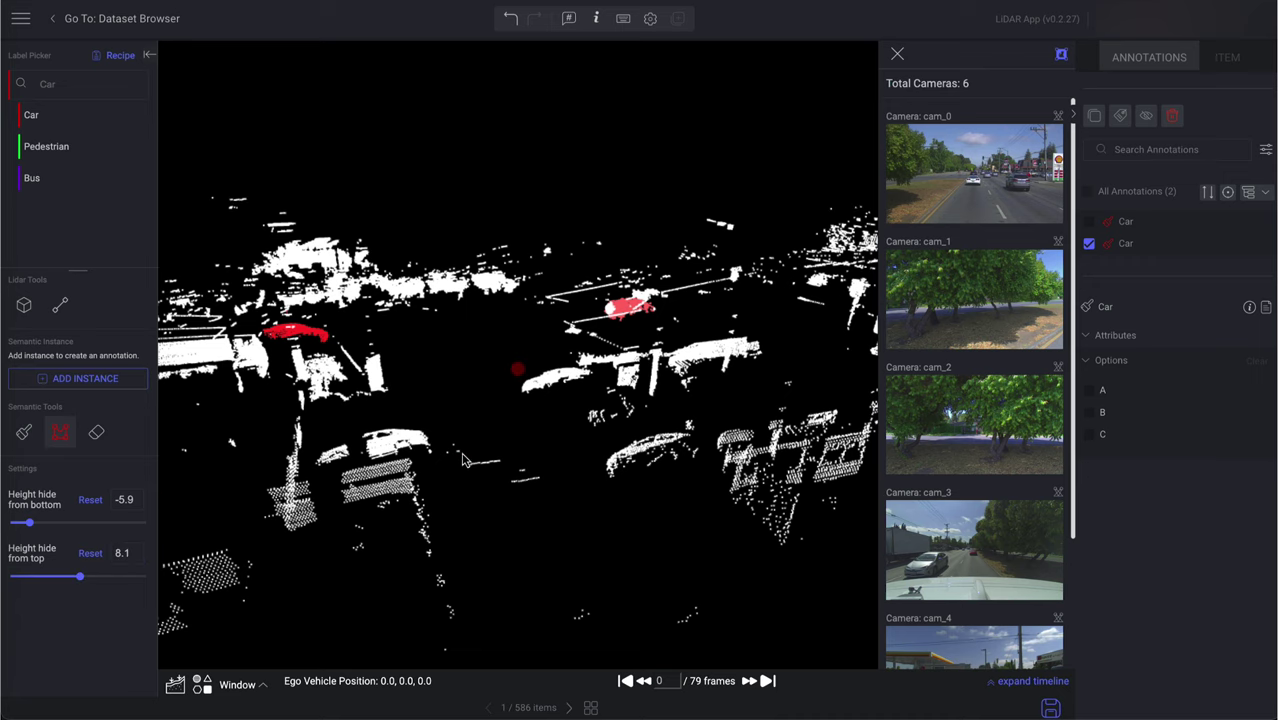
{"action": "scroll", "coordinate": [470, 478], "scroll_direction": "up", "scroll_amount": 3}
{"action": "left_click_drag", "start_coordinate": [475, 482], "coordinate": [438, 520]}
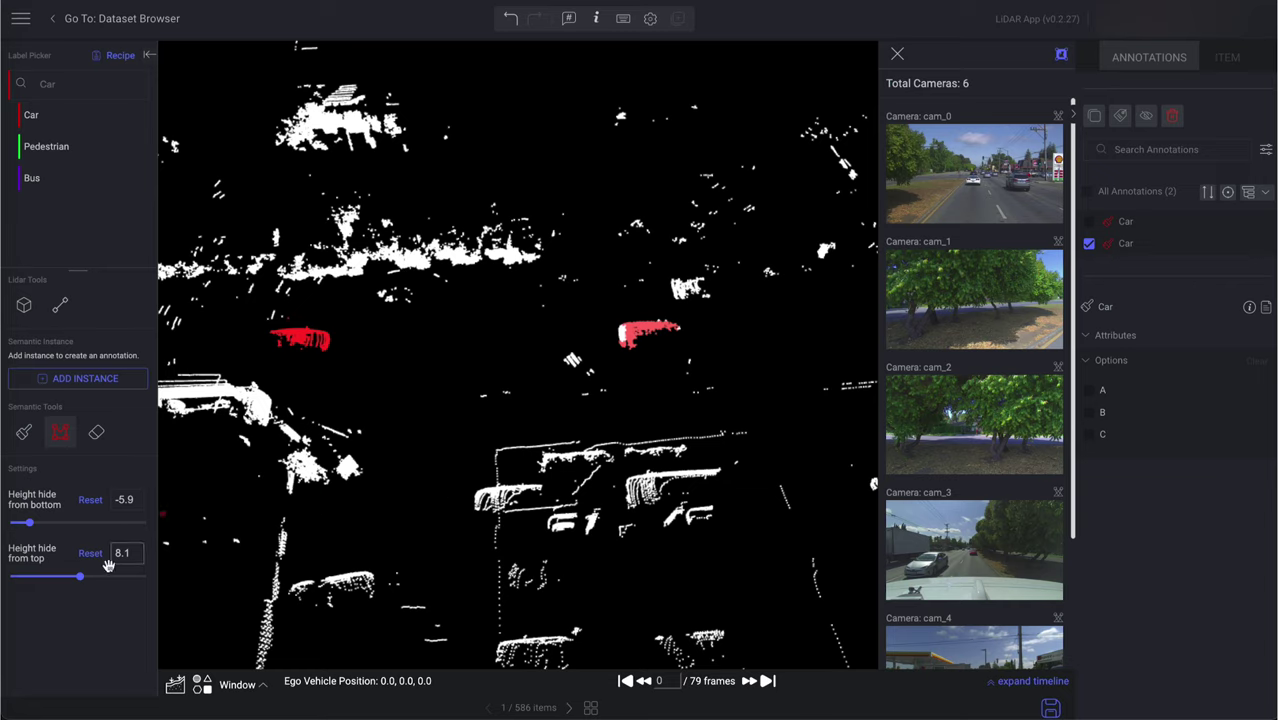
{"action": "left_click_drag", "start_coordinate": [83, 580], "coordinate": [68, 580]}
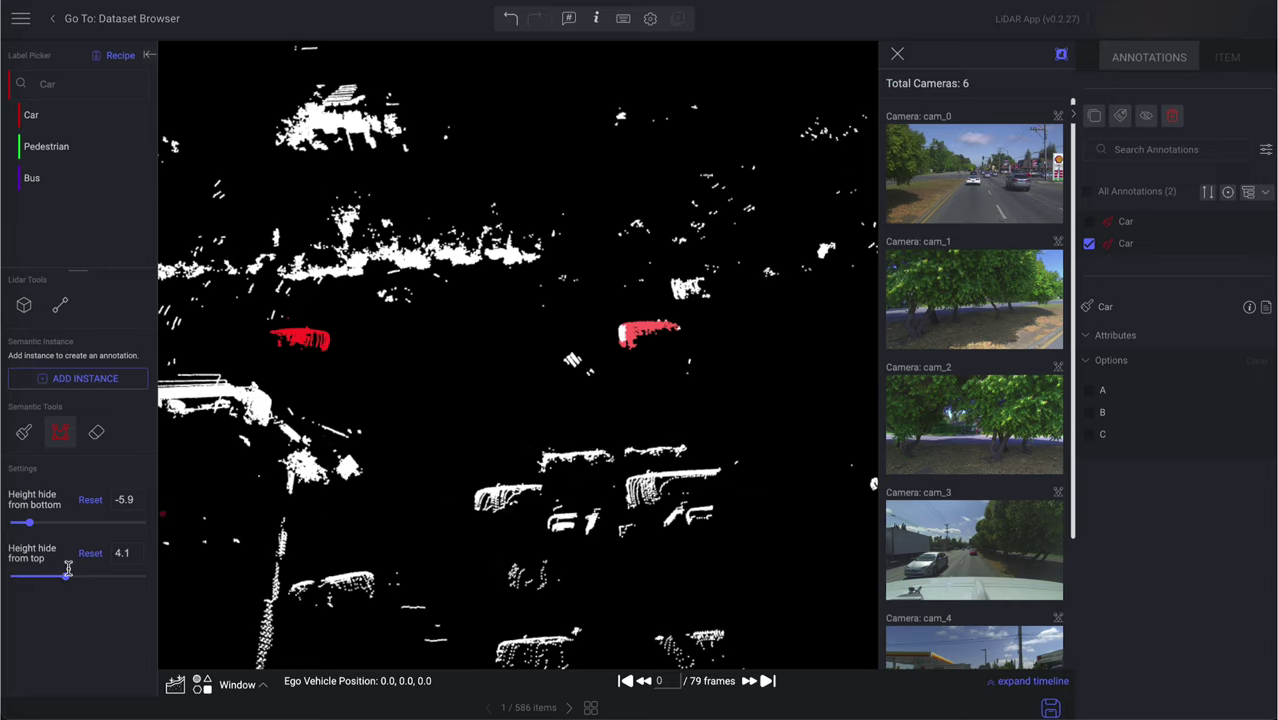
Brush-paint the lower centre car cluster red and raise the top height cutoff to 9.7
{"action": "left_click", "coordinate": [24, 434]}
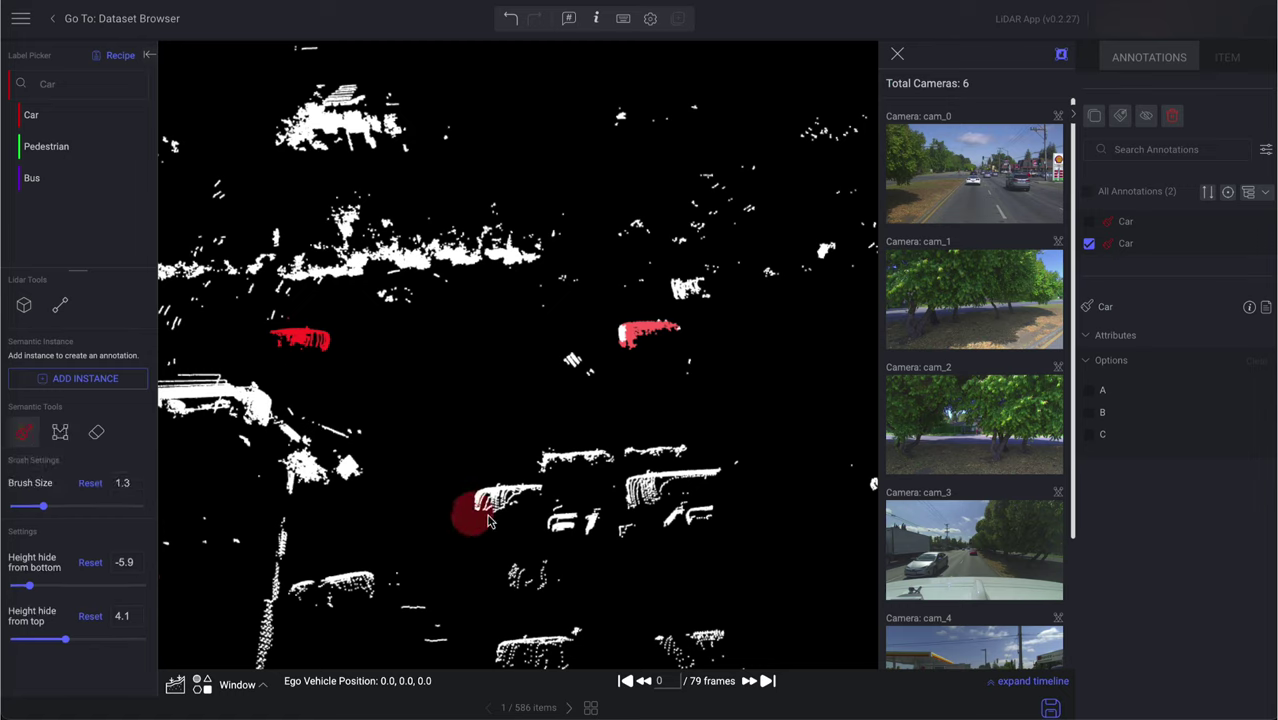
{"action": "left_click_drag", "start_coordinate": [492, 505], "coordinate": [538, 500]}
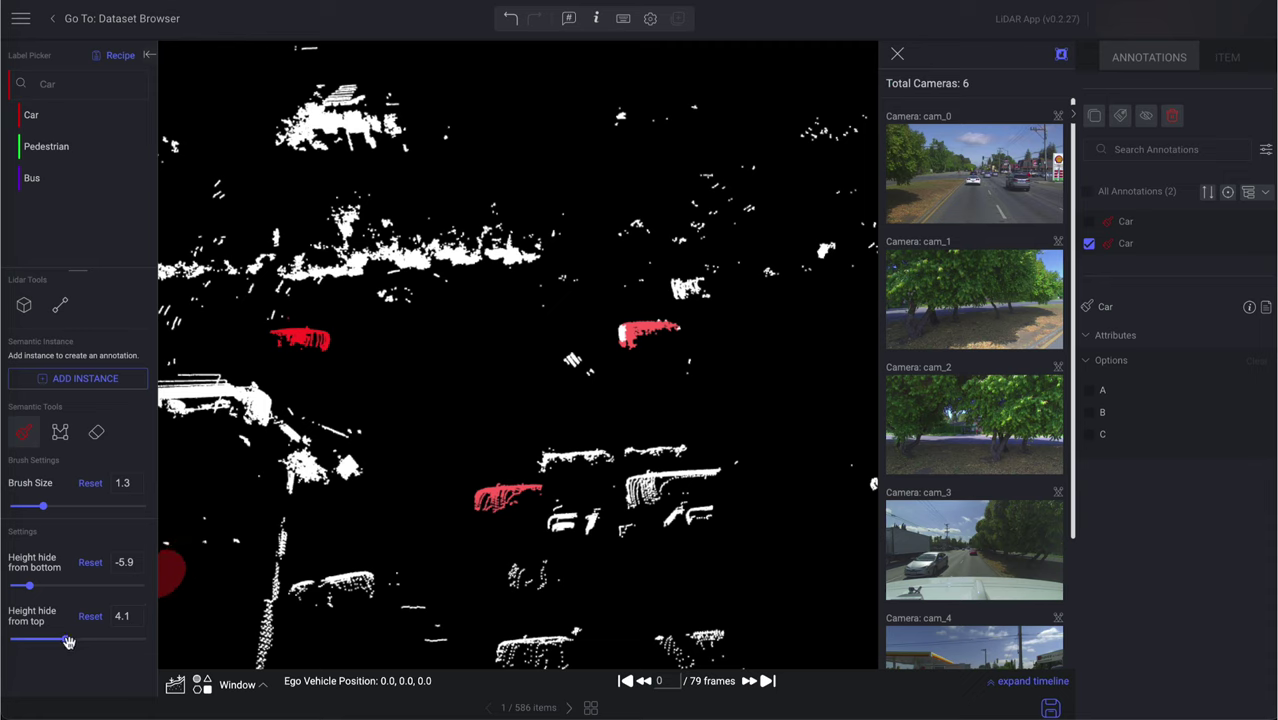
{"action": "left_click_drag", "start_coordinate": [68, 641], "coordinate": [87, 642]}
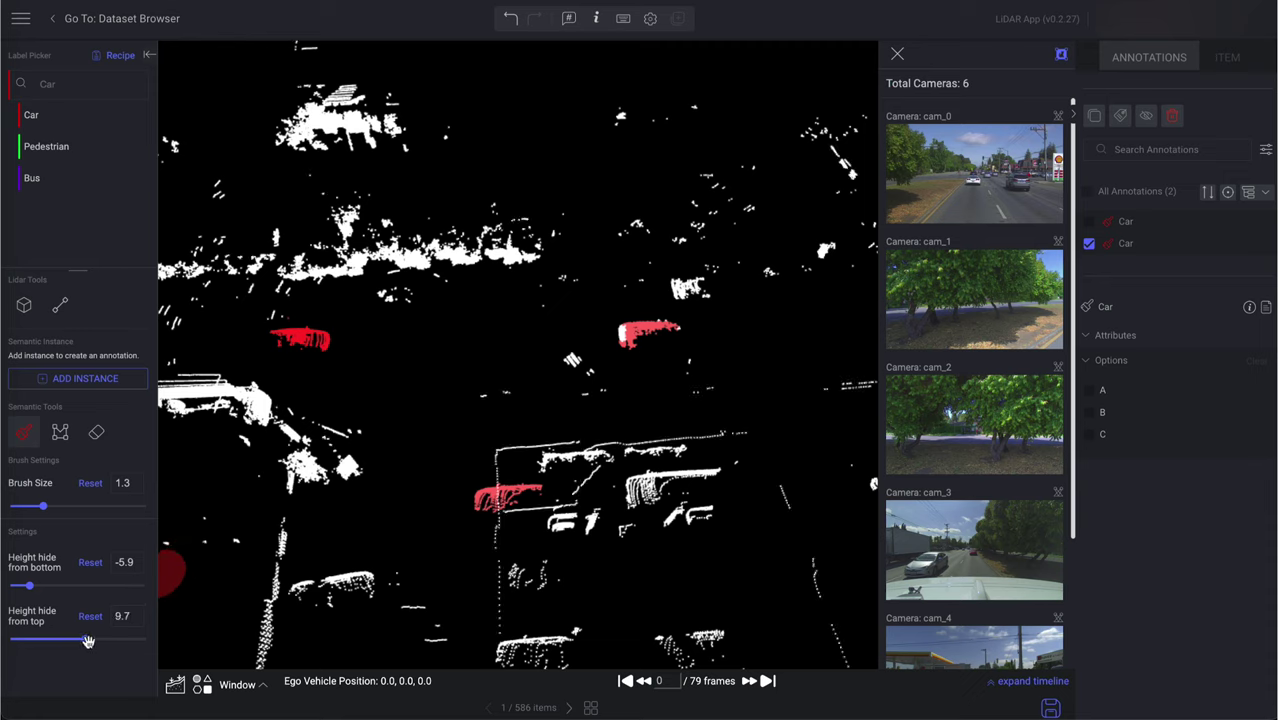